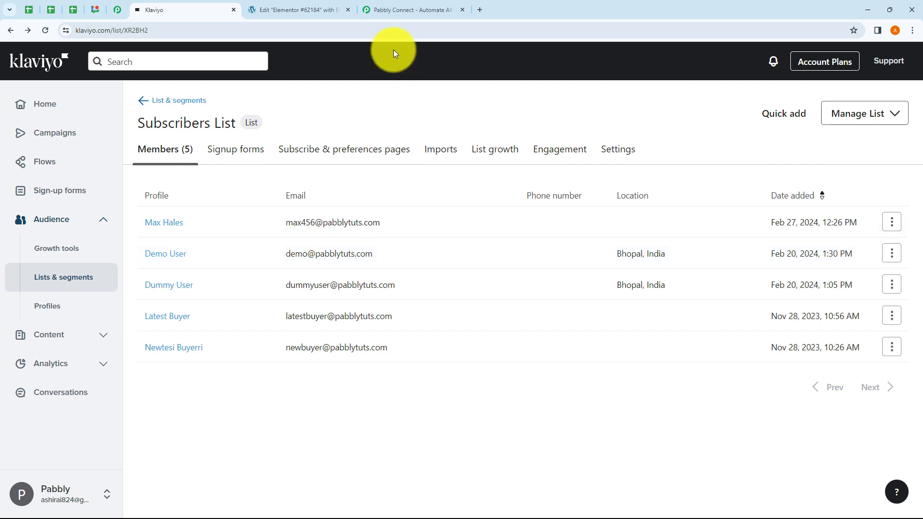
- After reviewing the Klaviyo Subscribers List's five members, switch to the Pabbly Connect tab
{"action": "left_click", "coordinate": [408, 14]}
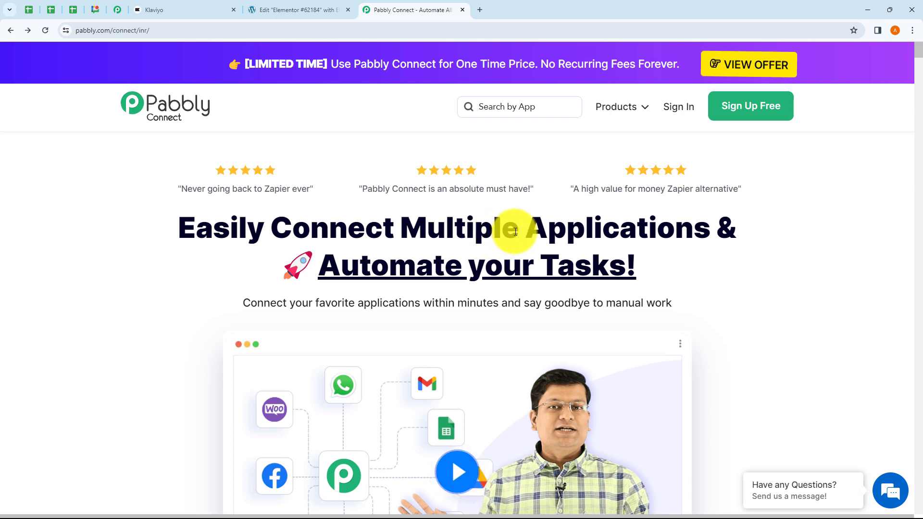
- Sign in to Pabbly from the site header to reach the All Apps page
{"action": "left_click", "coordinate": [173, 31]}
{"action": "left_click", "coordinate": [324, 108]}
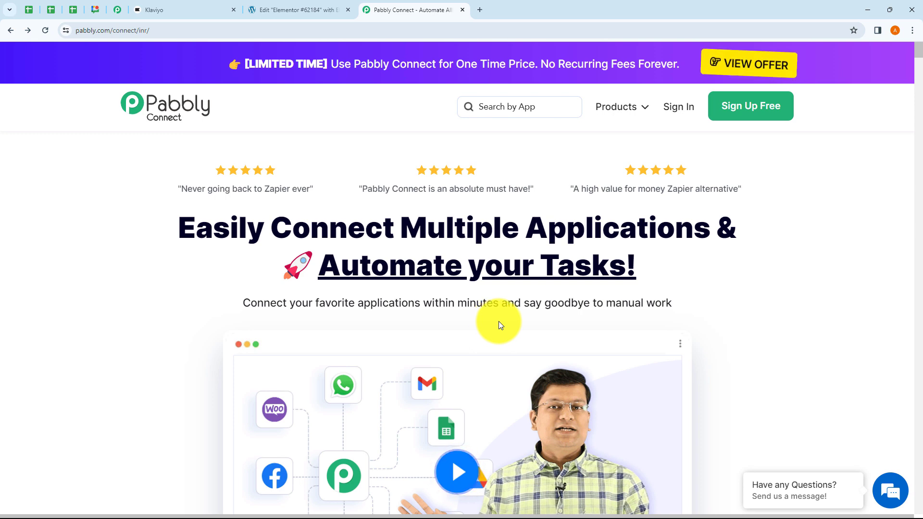
{"action": "left_click", "coordinate": [678, 115]}
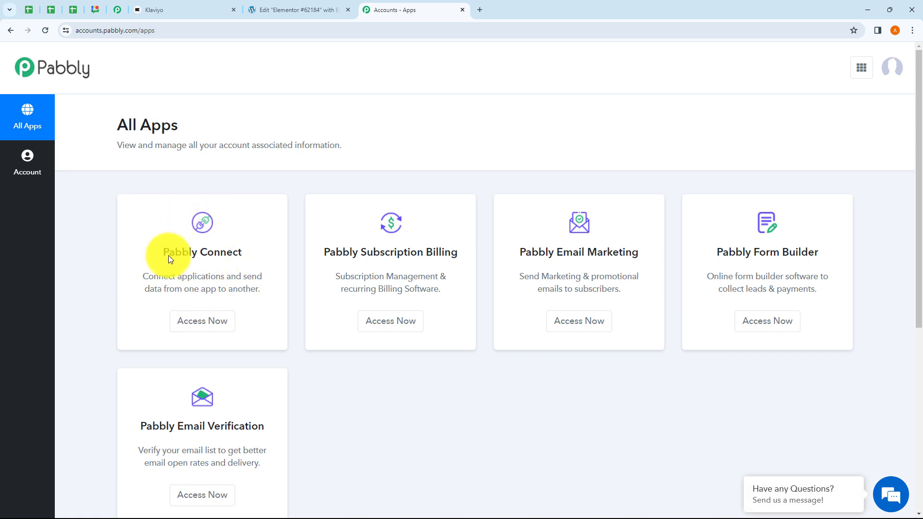
- Open Pabbly Connect and look over the new-workflow and new-folder forms without saving
{"action": "left_click", "coordinate": [207, 324]}
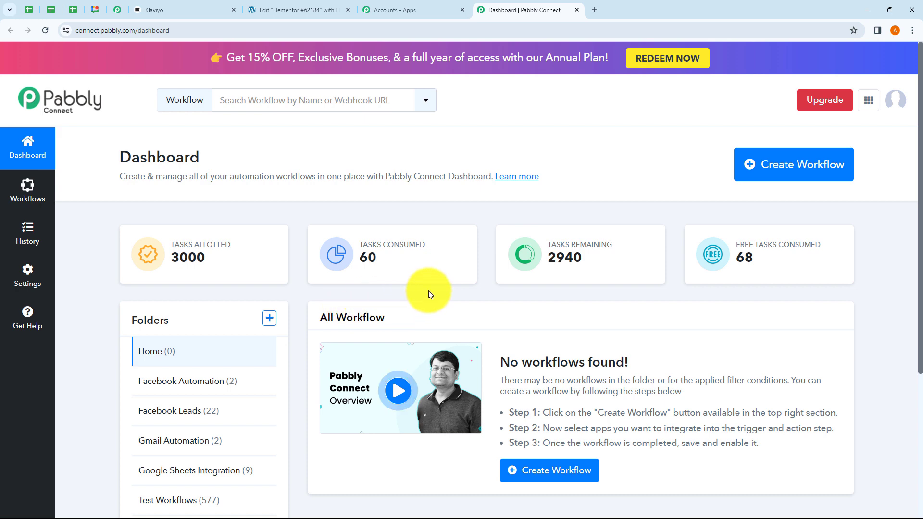
{"action": "left_click", "coordinate": [768, 175]}
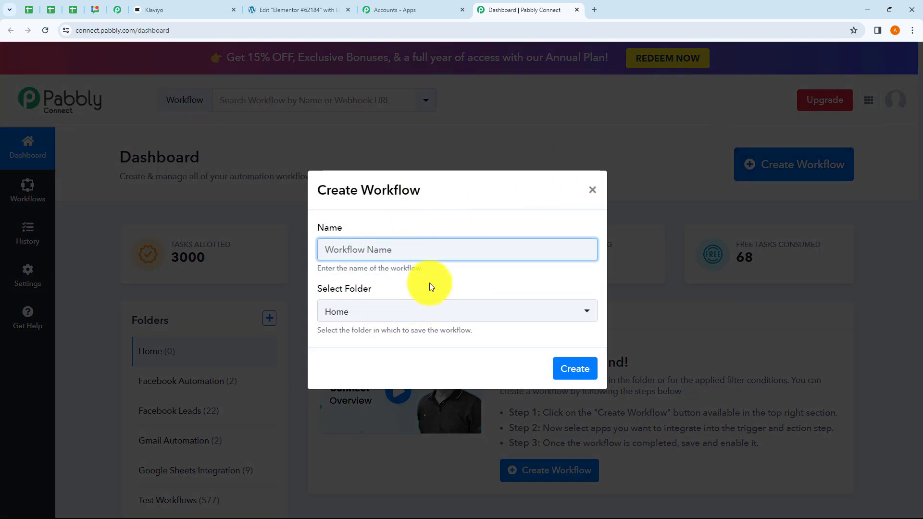
{"action": "left_click_drag", "start_coordinate": [321, 268], "coordinate": [442, 270]}
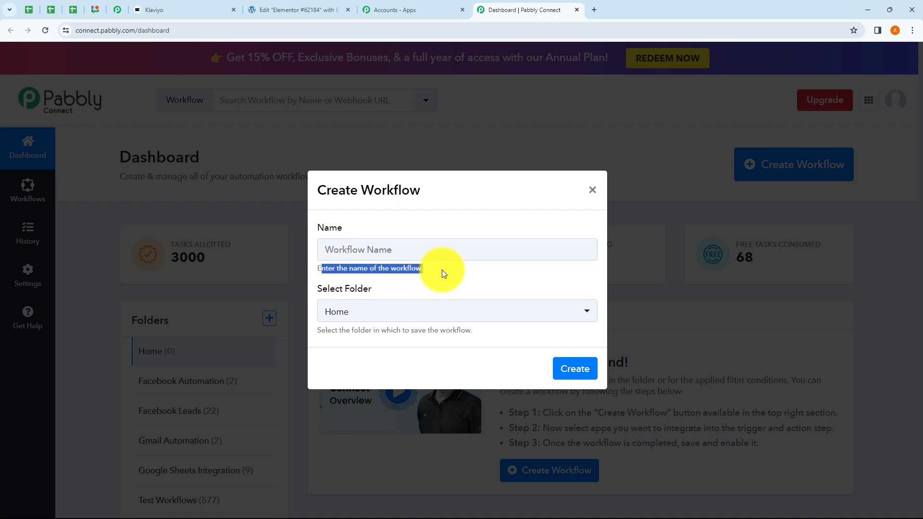
{"action": "left_click", "coordinate": [450, 272]}
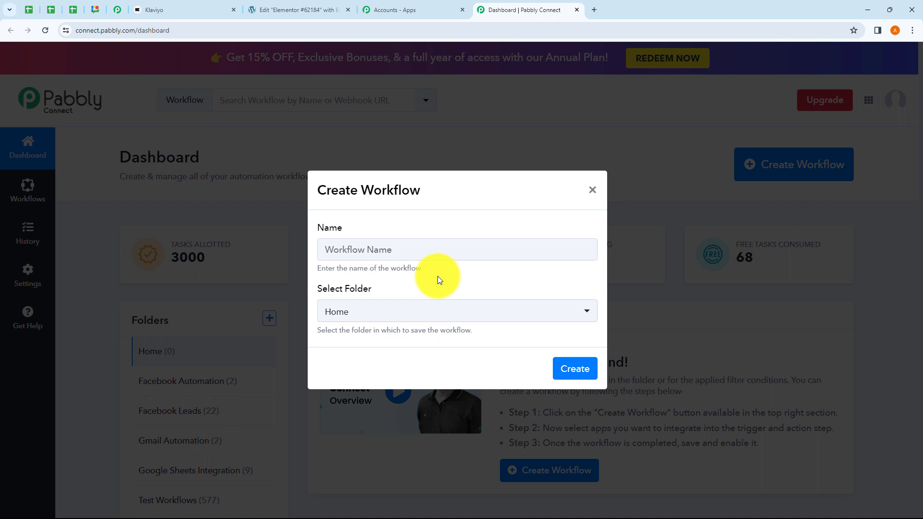
{"action": "left_click", "coordinate": [394, 318]}
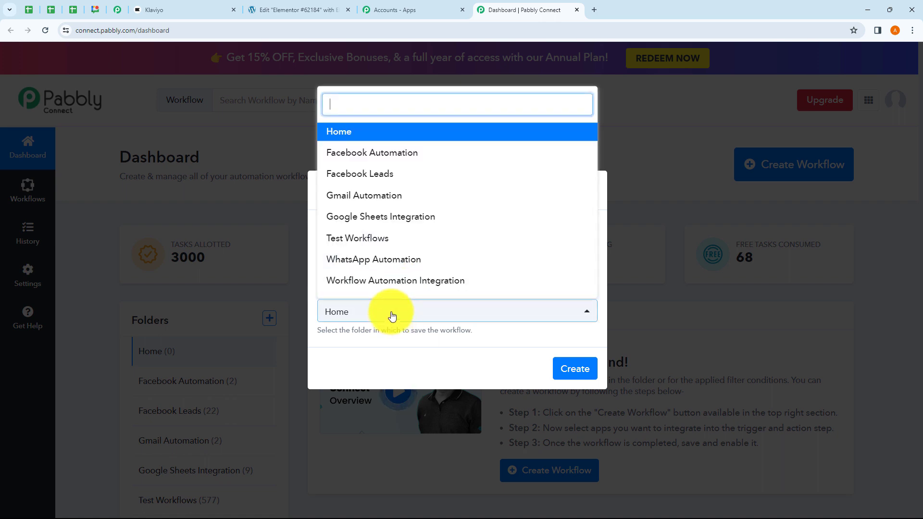
{"action": "left_click", "coordinate": [417, 355]}
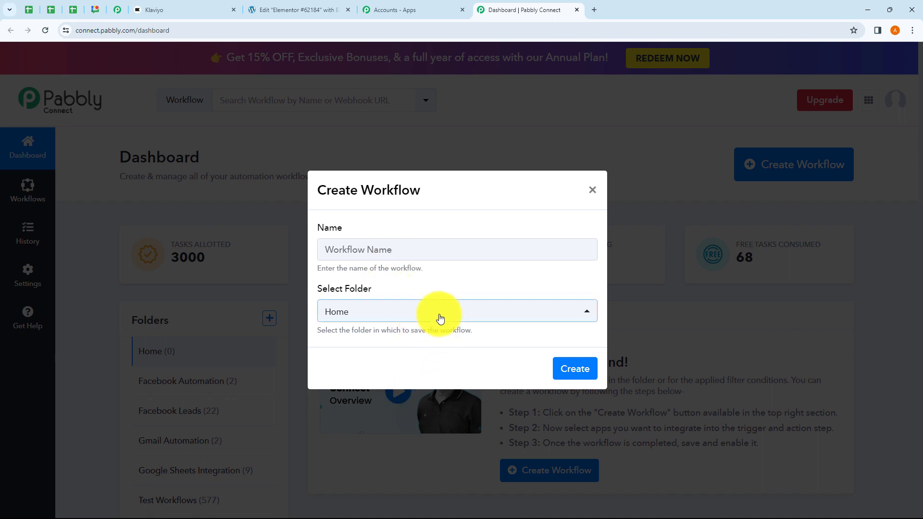
{"action": "left_click", "coordinate": [591, 190]}
{"action": "left_click", "coordinate": [268, 319]}
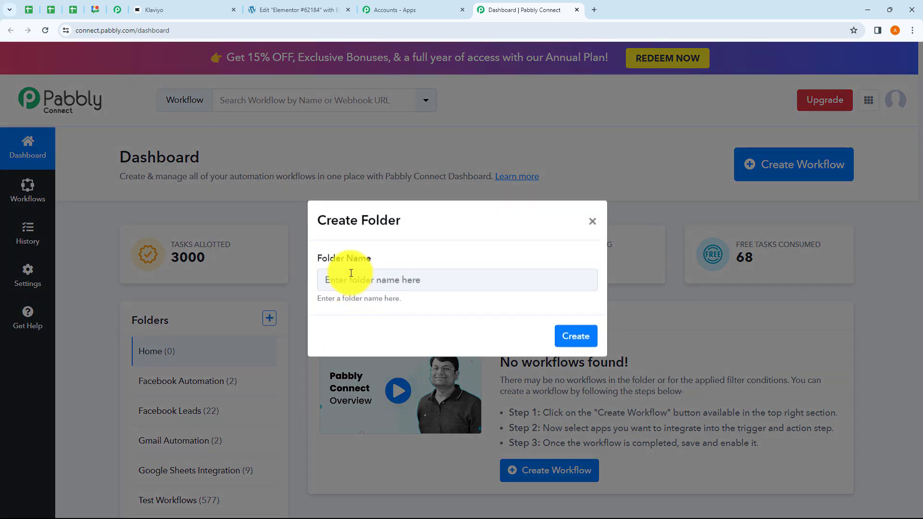
{"action": "left_click", "coordinate": [592, 224]}
- Create workflow 'Create Klaviyo Subscriber from Elementor Forms Submission' in the Workflow Automation Integration folder
{"action": "left_click", "coordinate": [763, 177]}
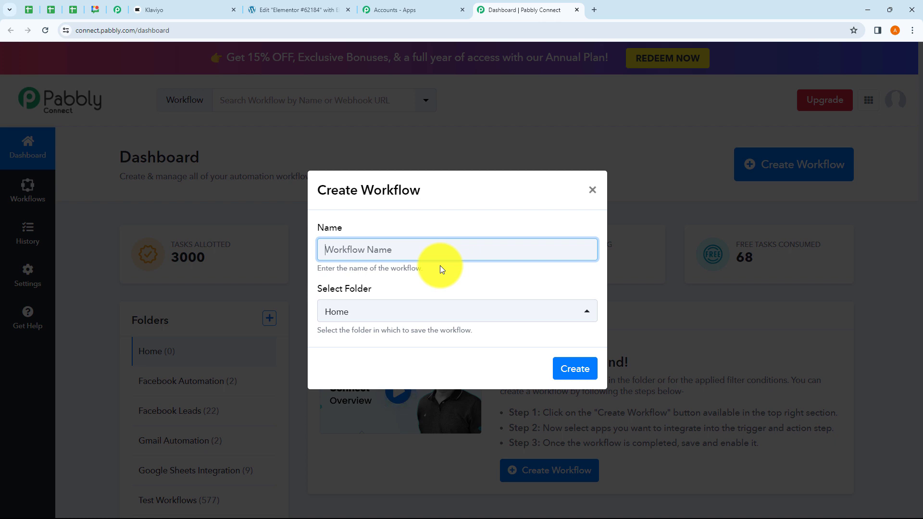
{"action": "type", "text": "Create Klaviyo Subscriber from Elementor Forms Submission"}
{"action": "left_click_drag", "start_coordinate": [354, 249], "coordinate": [558, 267]}
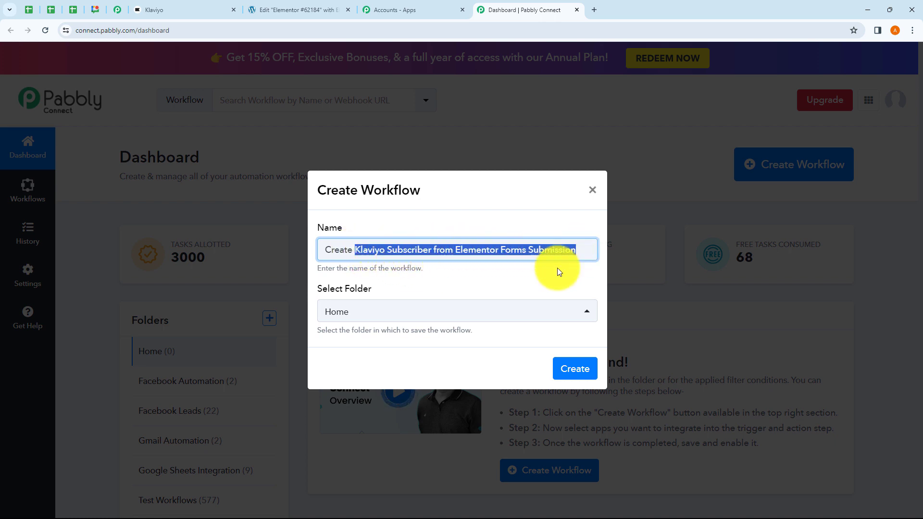
{"action": "left_click", "coordinate": [529, 281]}
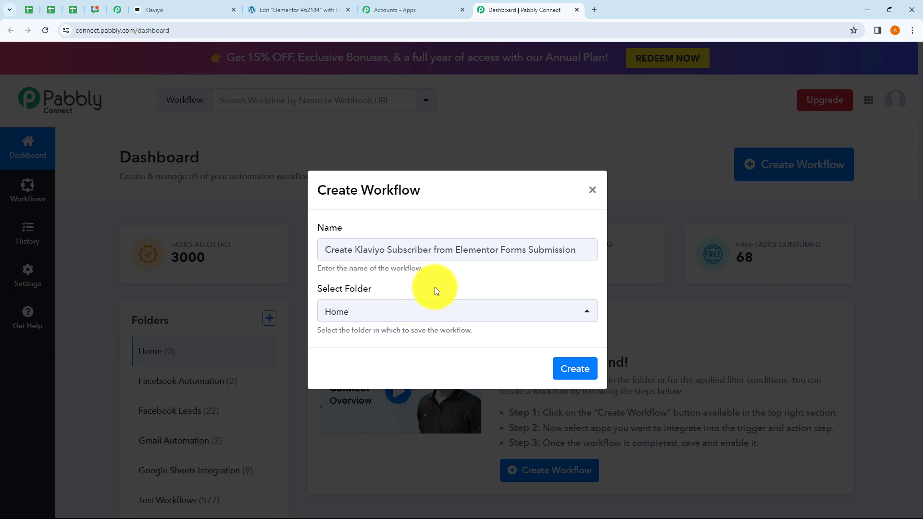
{"action": "left_click", "coordinate": [400, 321]}
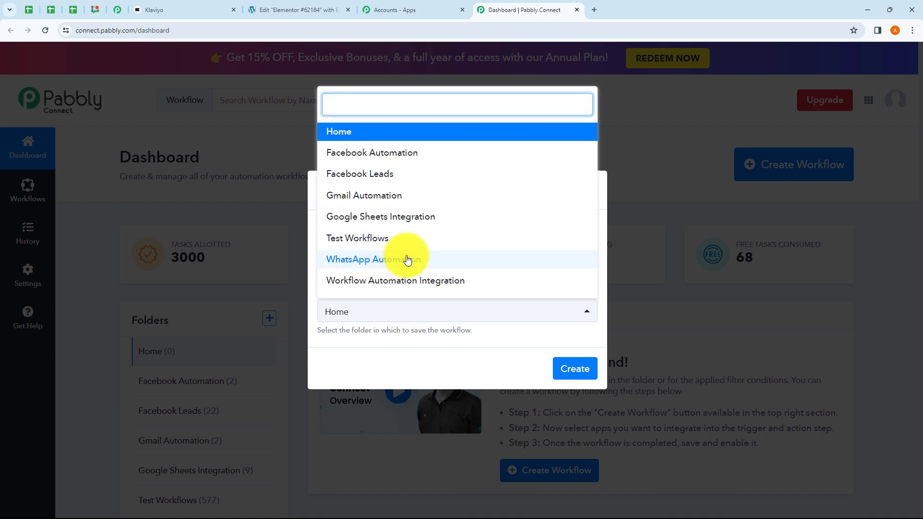
{"action": "left_click", "coordinate": [387, 282]}
{"action": "left_click", "coordinate": [435, 287]}
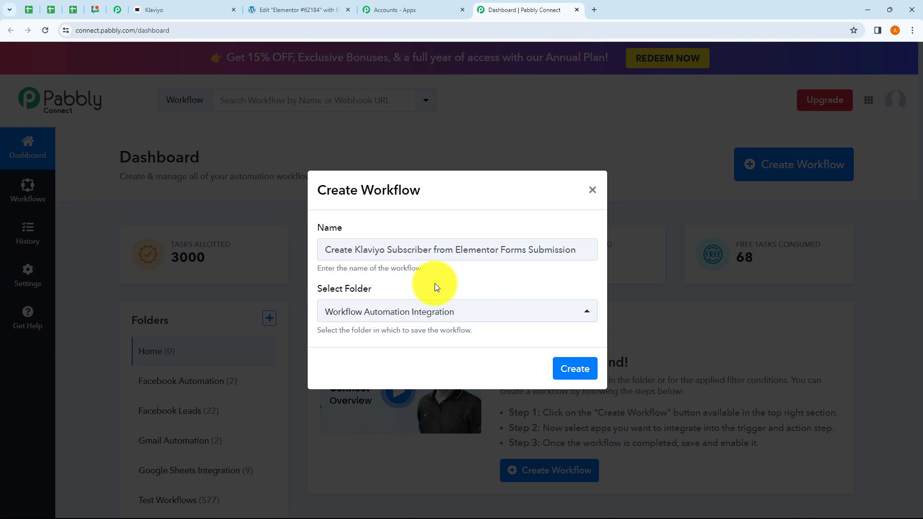
{"action": "left_click", "coordinate": [574, 370]}
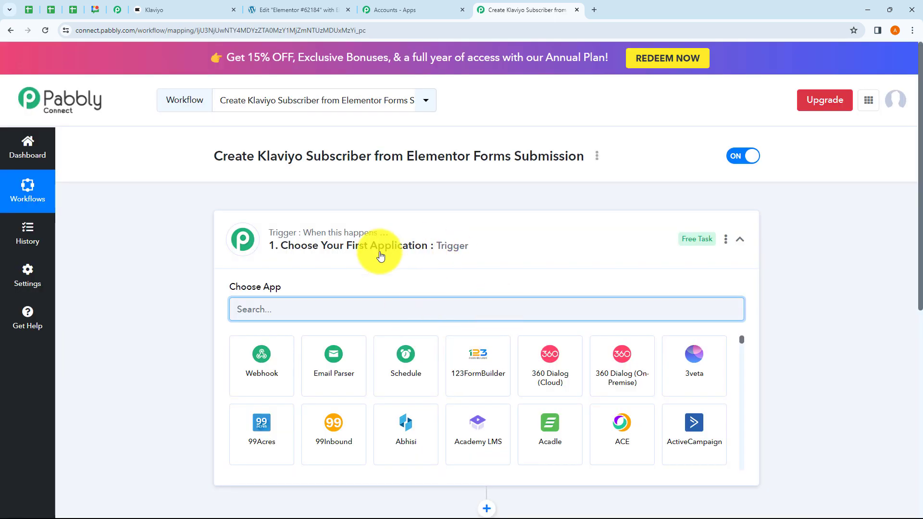
- Expand and collapse the trigger and action steps to inspect the workflow layout
{"action": "left_click", "coordinate": [494, 260]}
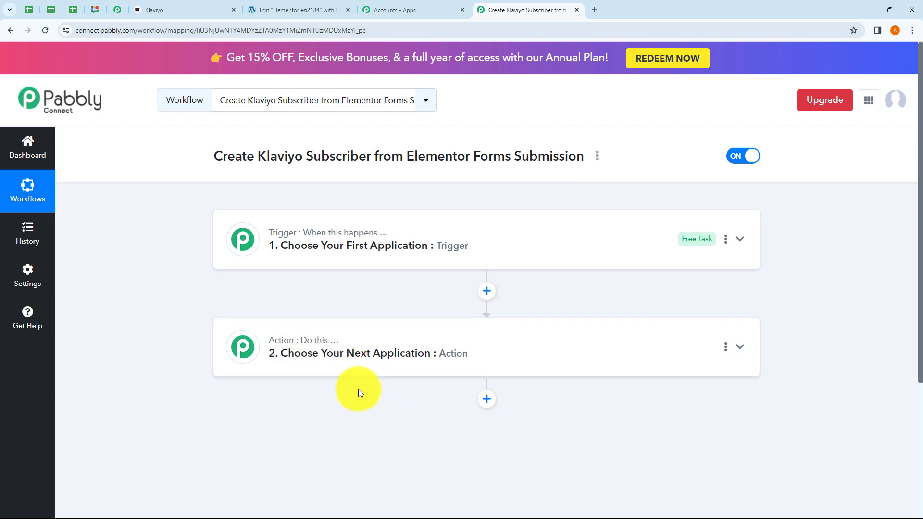
{"action": "left_click", "coordinate": [320, 253]}
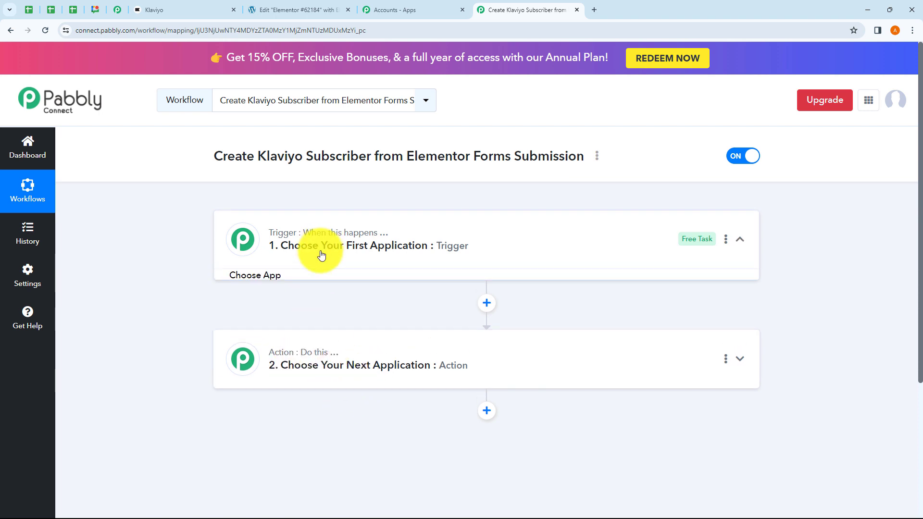
{"action": "left_click", "coordinate": [320, 252]}
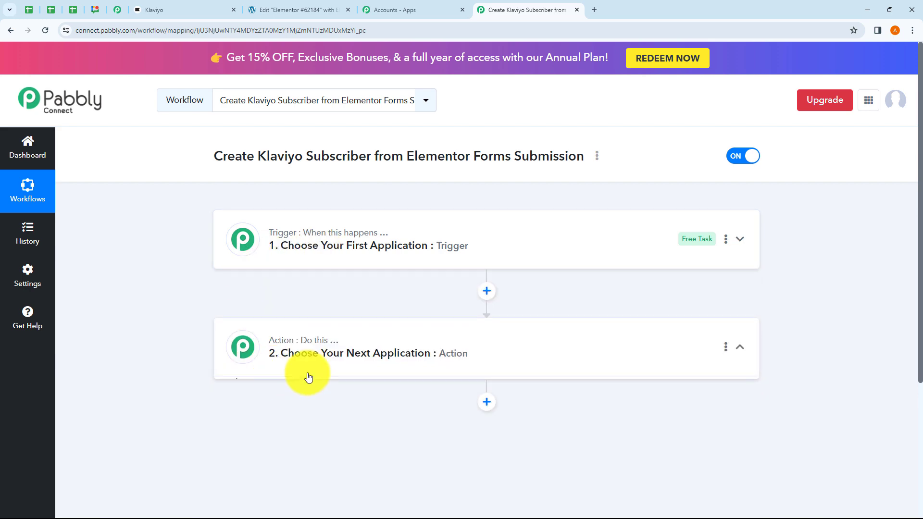
{"action": "left_click", "coordinate": [308, 377]}
{"action": "left_click", "coordinate": [305, 202]}
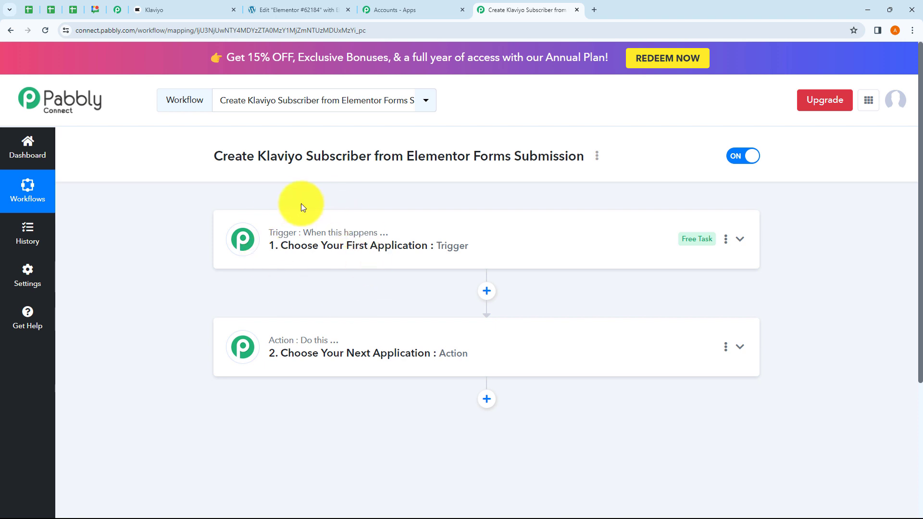
- Set the trigger app to Elementor with the New Form Submission event
{"action": "left_click", "coordinate": [323, 252]}
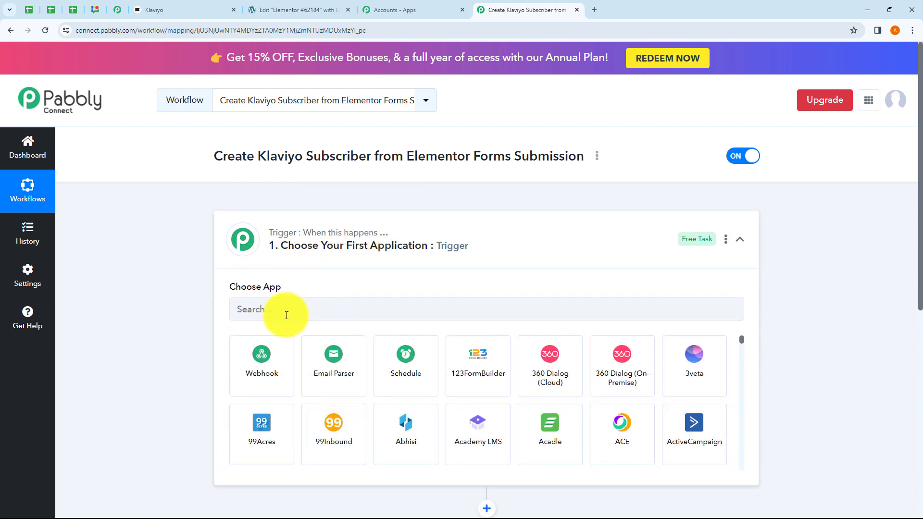
{"action": "left_click", "coordinate": [287, 315]}
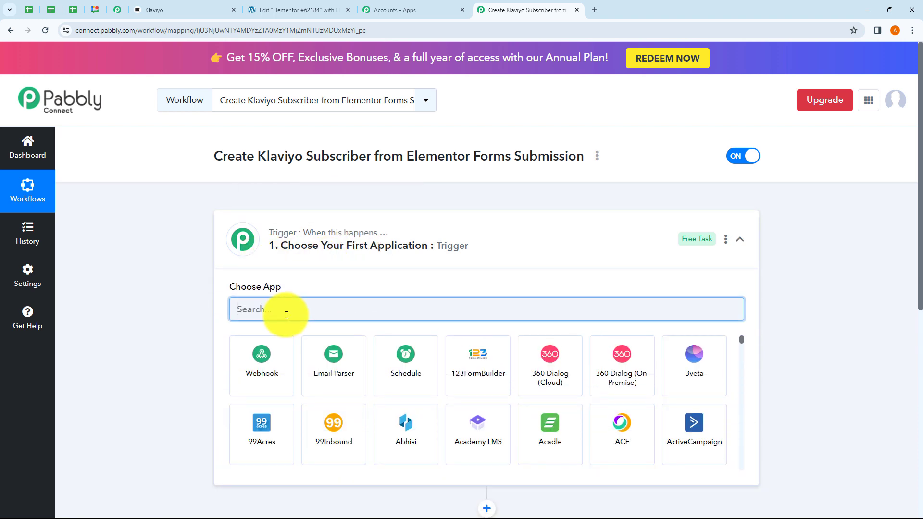
{"action": "type", "text": "Elementor"}
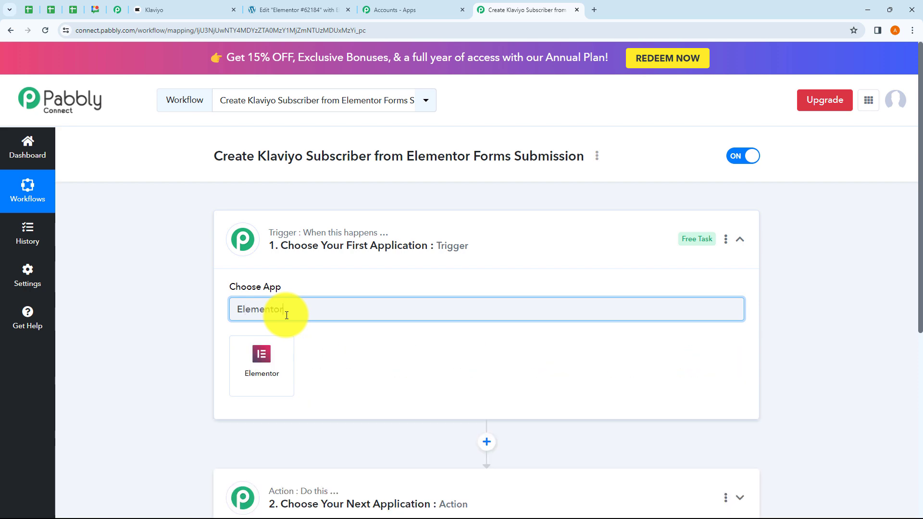
{"action": "left_click", "coordinate": [278, 365]}
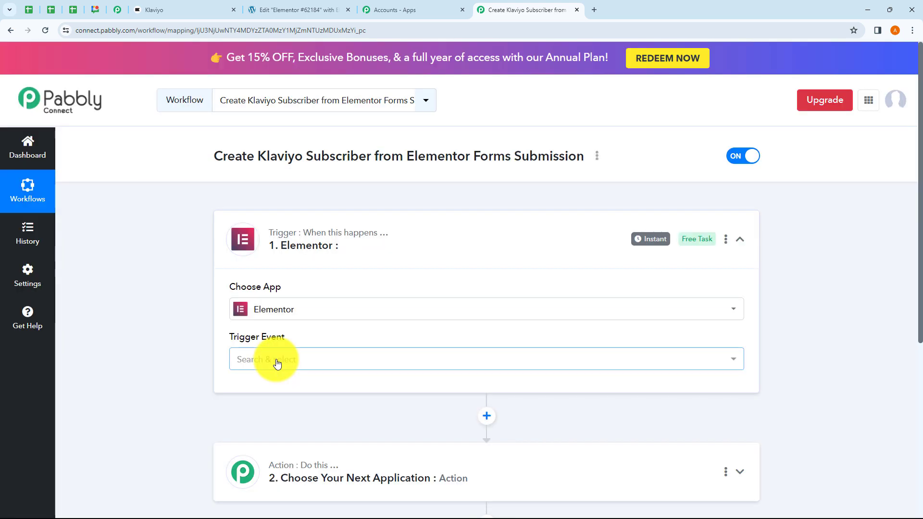
{"action": "left_click", "coordinate": [277, 363]}
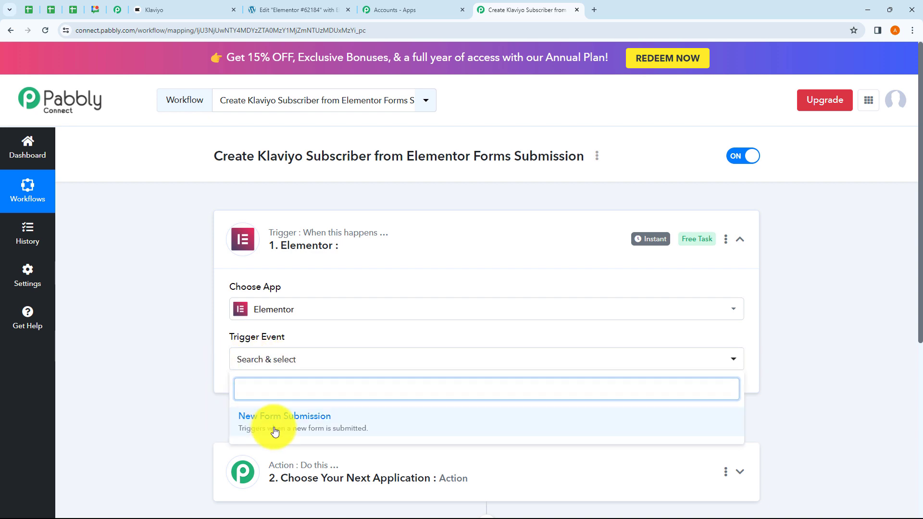
{"action": "left_click", "coordinate": [274, 429]}
{"action": "scroll", "coordinate": [419, 397], "scroll_direction": "down", "scroll_amount": 2}
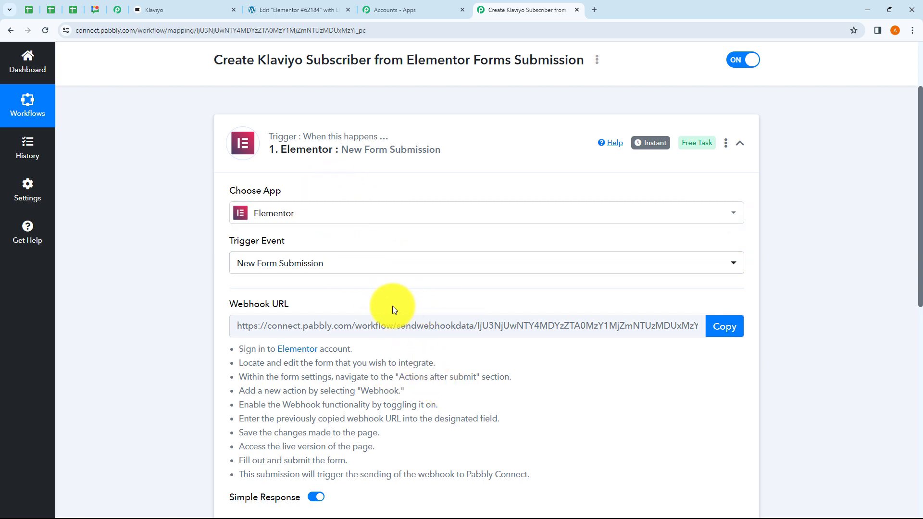
- Copy the Elementor trigger's webhook URL so it starts waiting for a response
{"action": "scroll", "coordinate": [392, 306], "scroll_direction": "down", "scroll_amount": 1}
{"action": "left_click_drag", "start_coordinate": [238, 301], "coordinate": [530, 427]}
{"action": "left_click", "coordinate": [501, 404]}
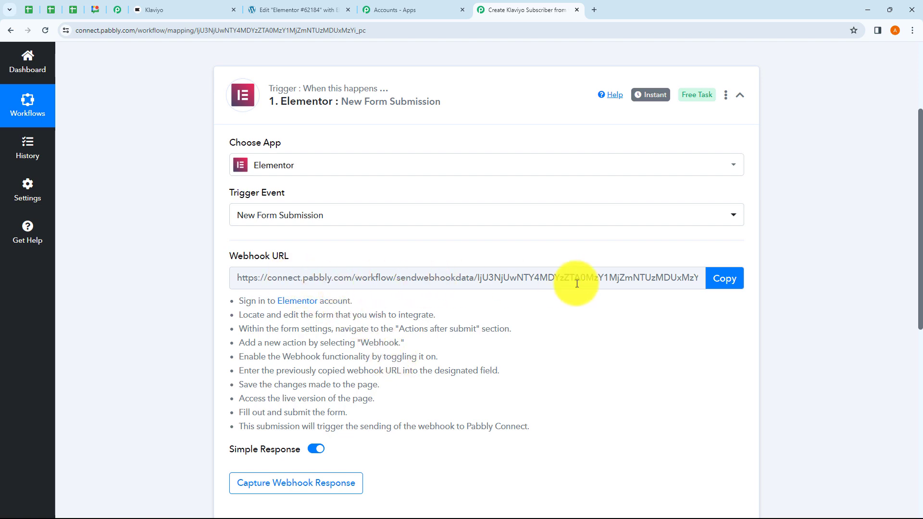
{"action": "left_click", "coordinate": [724, 278]}
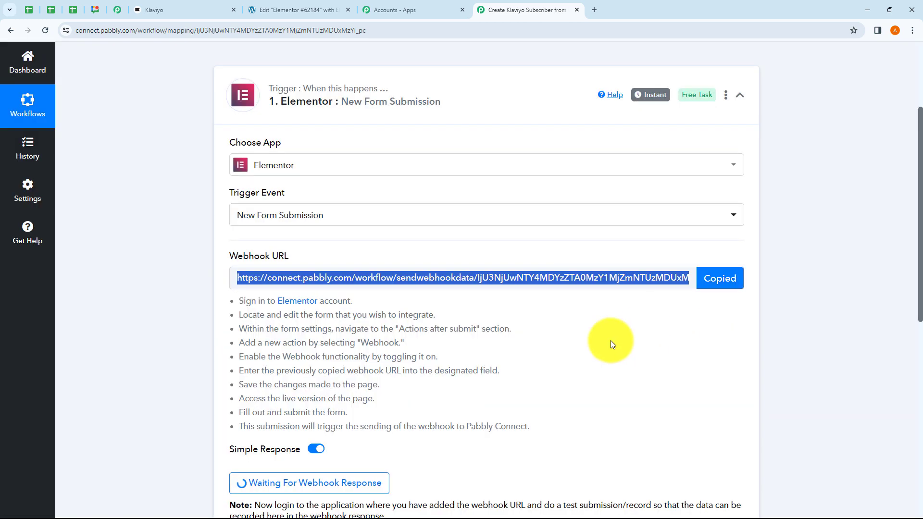
- Read the note about logging in to the application and making a test submission
{"action": "scroll", "coordinate": [611, 341], "scroll_direction": "down", "scroll_amount": 3}
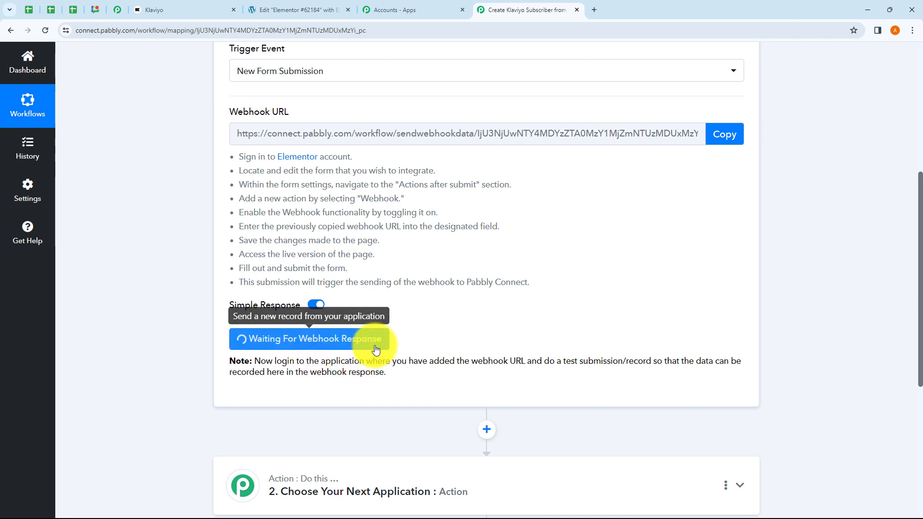
{"action": "left_click_drag", "start_coordinate": [266, 361], "coordinate": [685, 363]}
{"action": "left_click", "coordinate": [676, 377]}
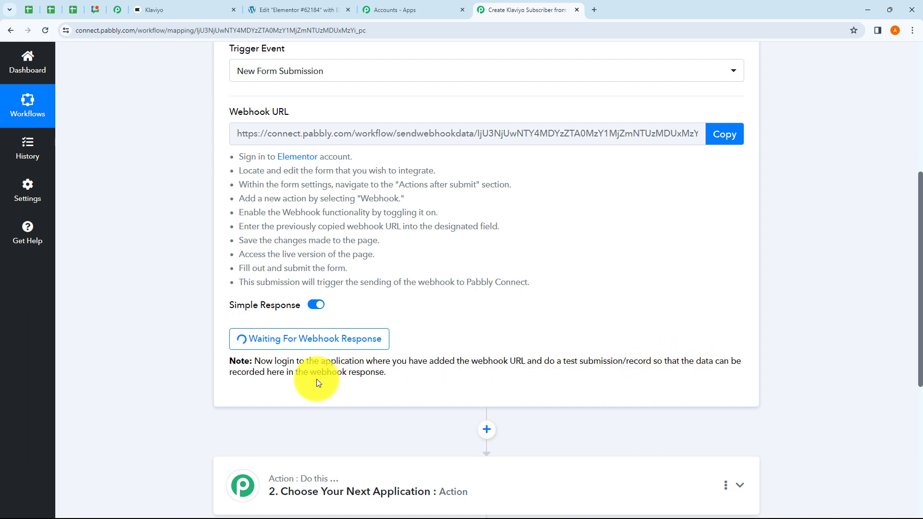
{"action": "left_click_drag", "start_coordinate": [295, 375], "coordinate": [424, 374]}
{"action": "left_click", "coordinate": [424, 374]}
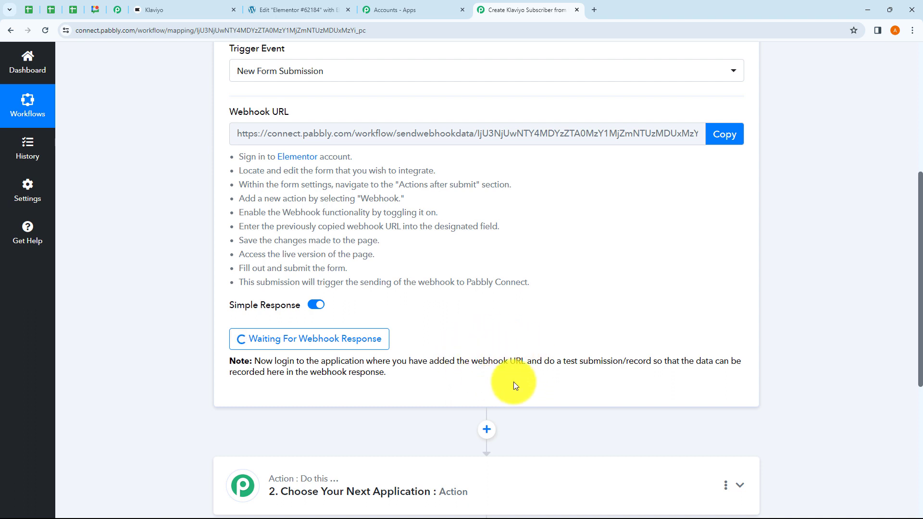
{"action": "left_click_drag", "start_coordinate": [567, 362], "coordinate": [645, 363]}
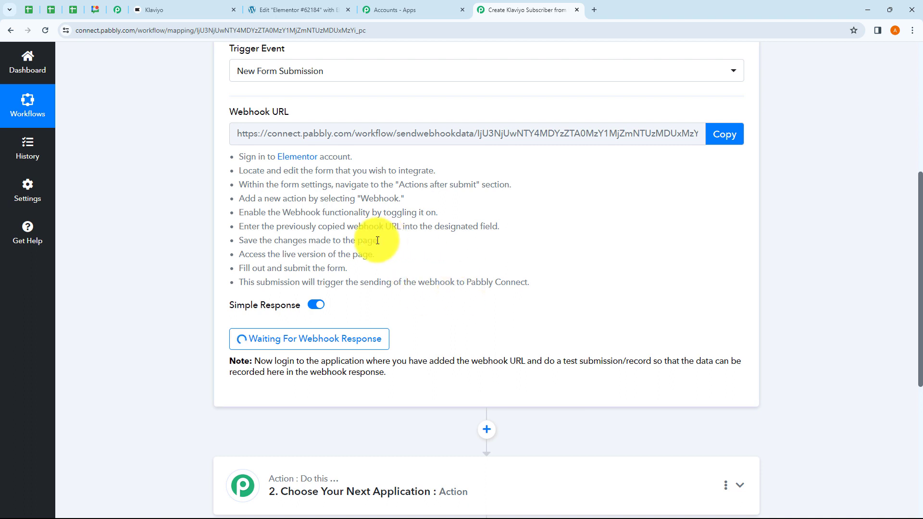
- In the Elementor editor, open the Form widget and expand Actions After Submit
{"action": "left_click", "coordinate": [300, 12]}
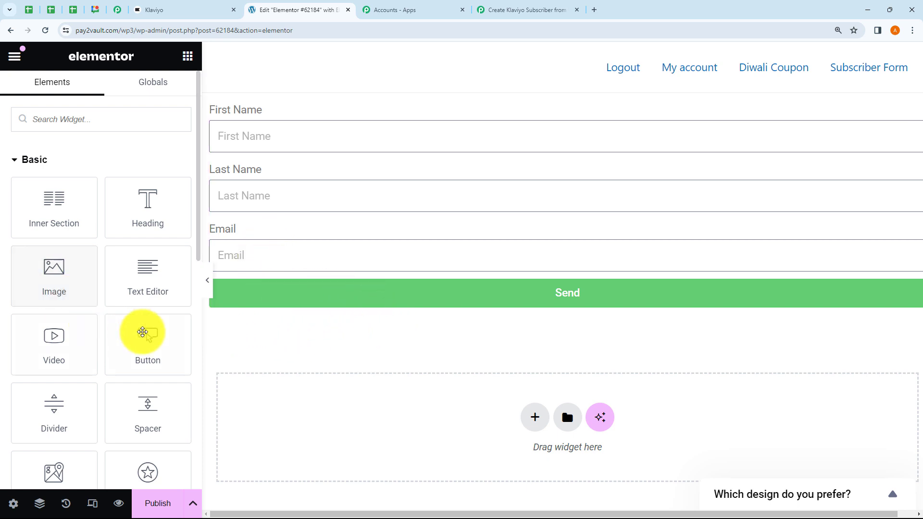
{"action": "scroll", "coordinate": [117, 312], "scroll_direction": "down", "scroll_amount": 5}
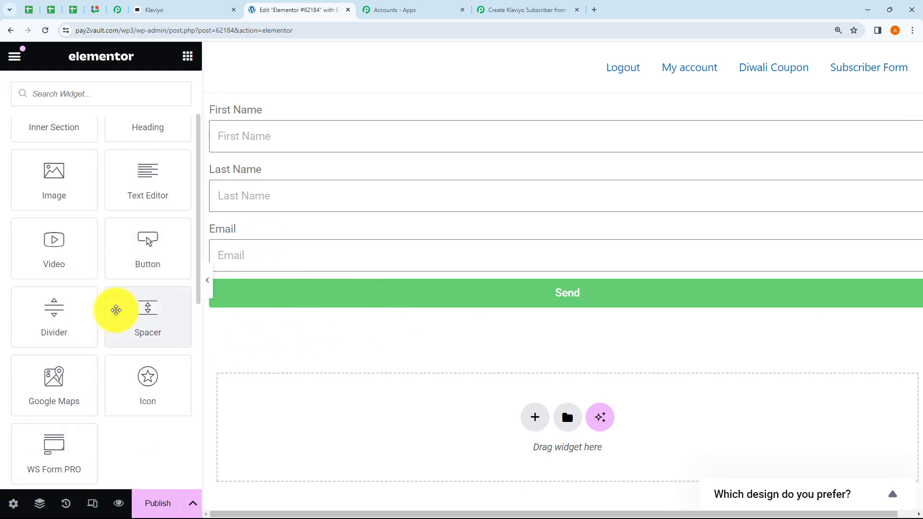
{"action": "scroll", "coordinate": [140, 342], "scroll_direction": "down", "scroll_amount": 6}
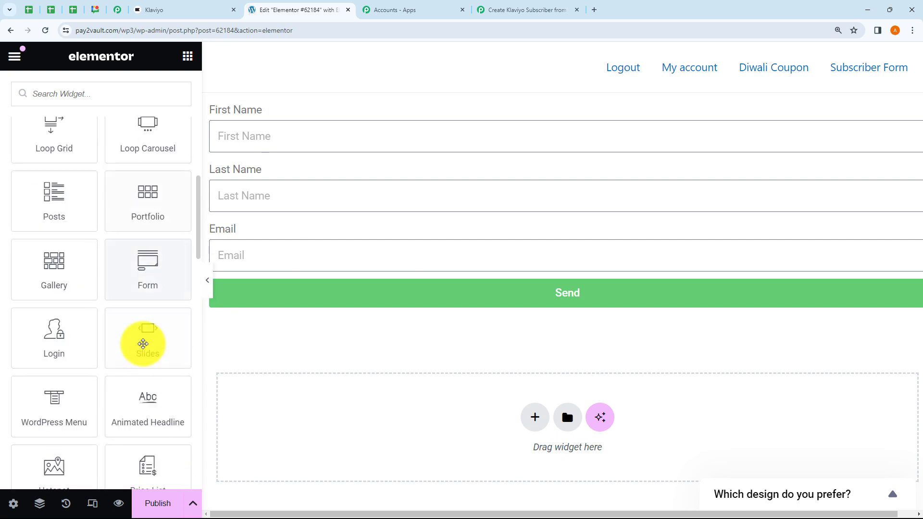
{"action": "left_click", "coordinate": [151, 293]}
{"action": "scroll", "coordinate": [129, 240], "scroll_direction": "down", "scroll_amount": 5}
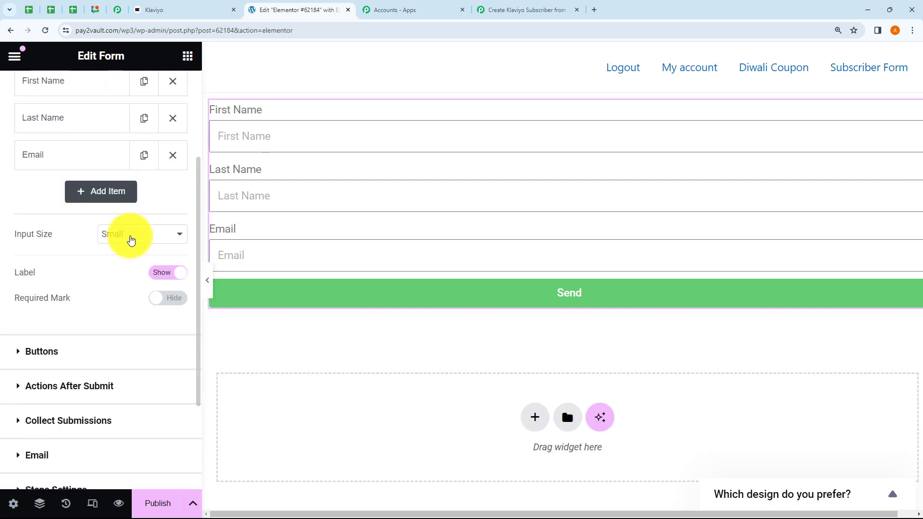
{"action": "scroll", "coordinate": [115, 310], "scroll_direction": "down", "scroll_amount": 1}
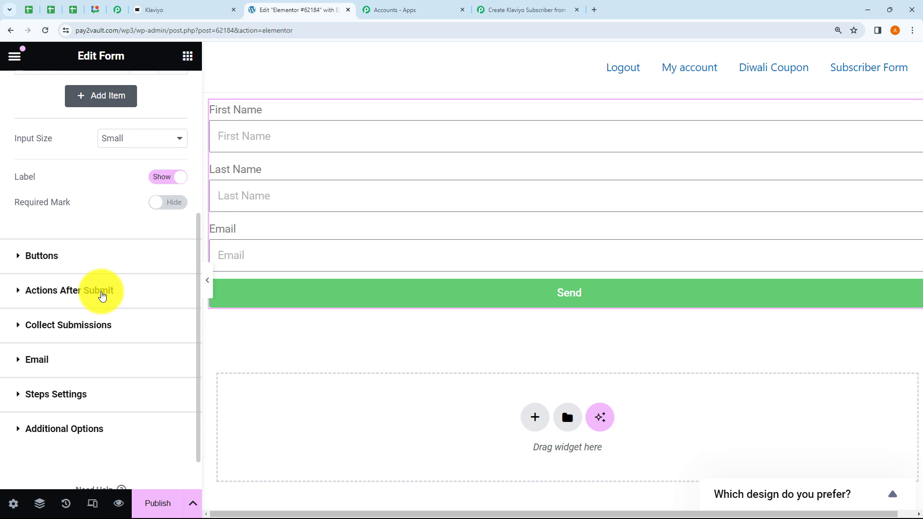
{"action": "left_click", "coordinate": [71, 291]}
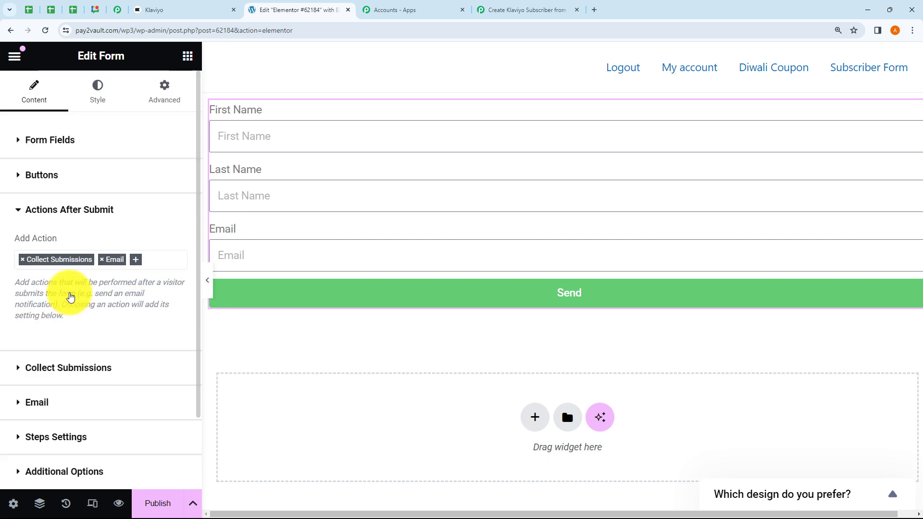
- Add Webhook as an after-submit action and expand its still-empty URL settings
{"action": "left_click", "coordinate": [138, 264]}
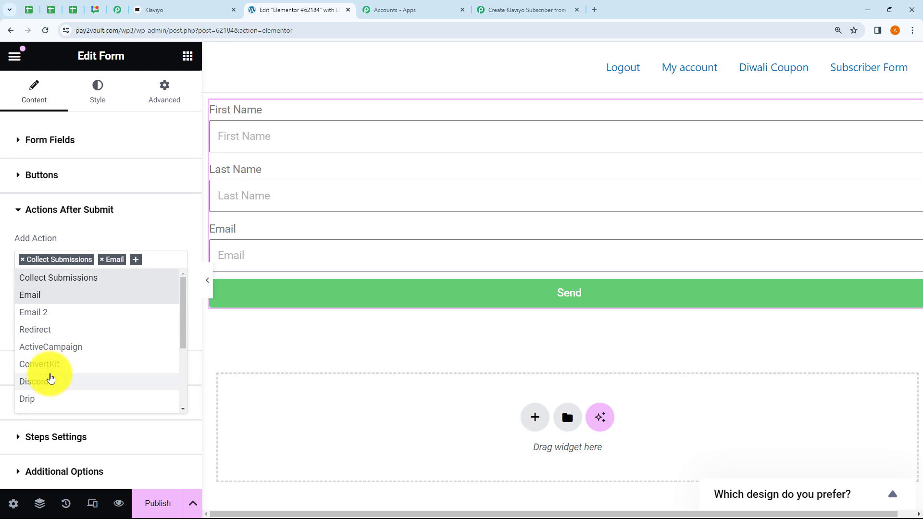
{"action": "scroll", "coordinate": [49, 376], "scroll_direction": "down", "scroll_amount": 1}
{"action": "scroll", "coordinate": [52, 372], "scroll_direction": "down", "scroll_amount": 1}
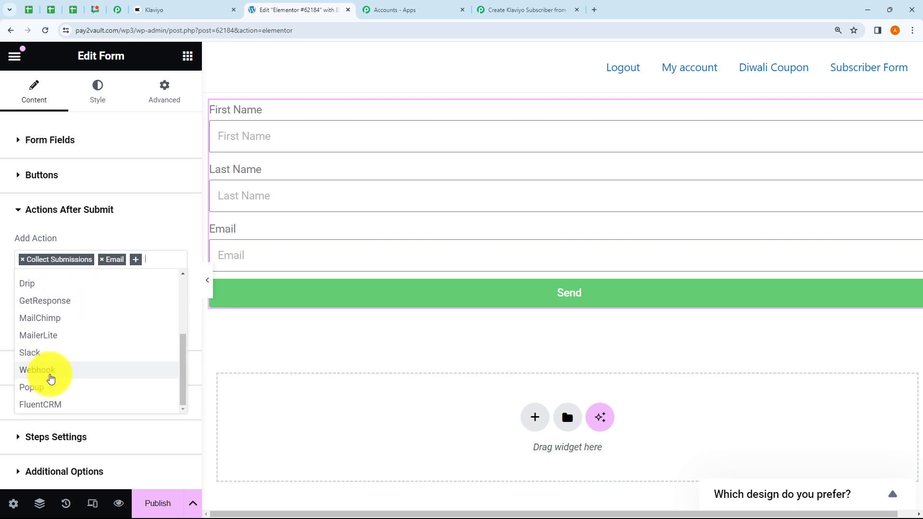
{"action": "left_click", "coordinate": [49, 377]}
{"action": "scroll", "coordinate": [77, 306], "scroll_direction": "down", "scroll_amount": 1}
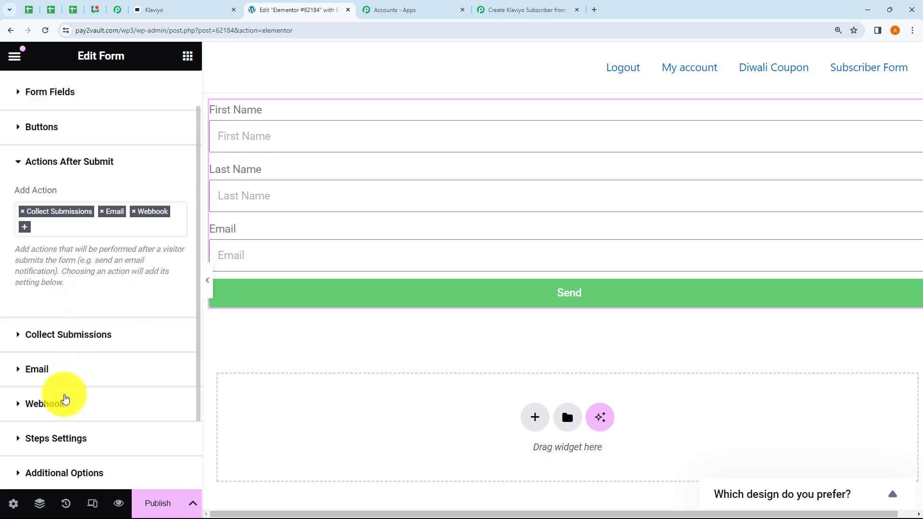
{"action": "left_click", "coordinate": [62, 404]}
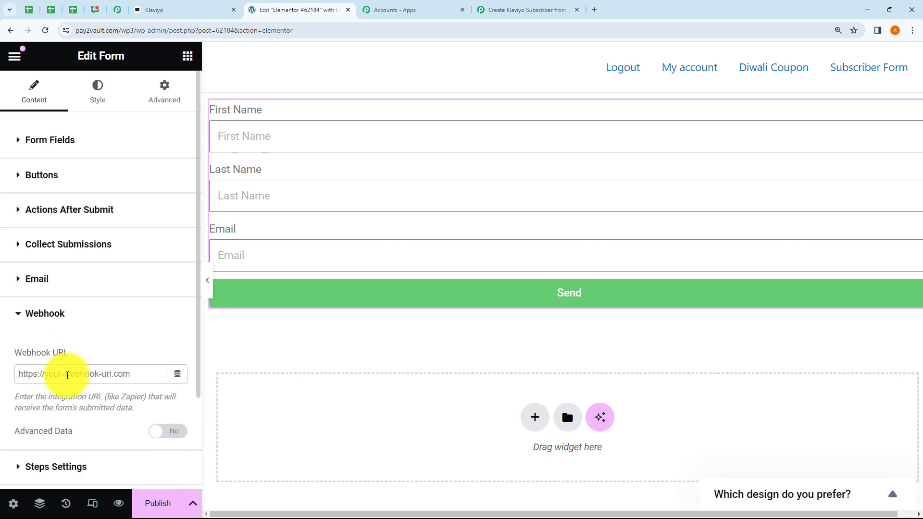
{"action": "left_click", "coordinate": [487, 10]}
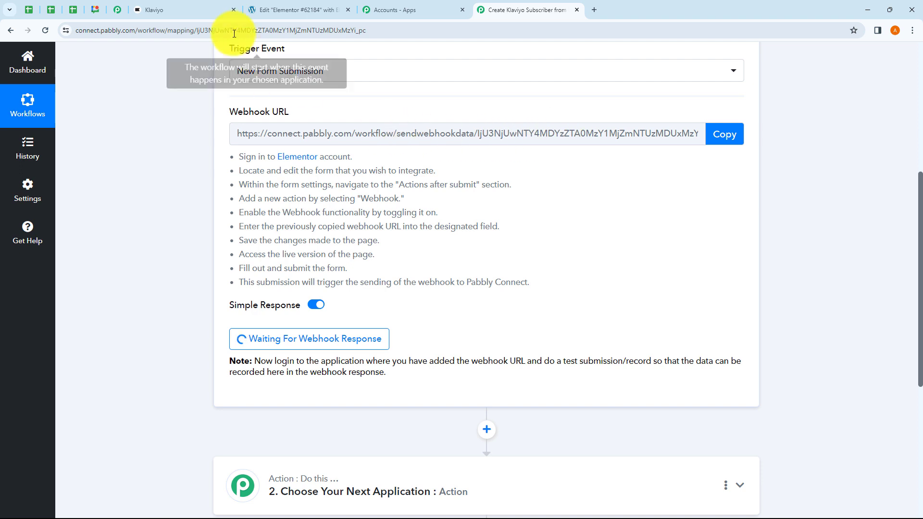
{"action": "left_click", "coordinate": [298, 10]}
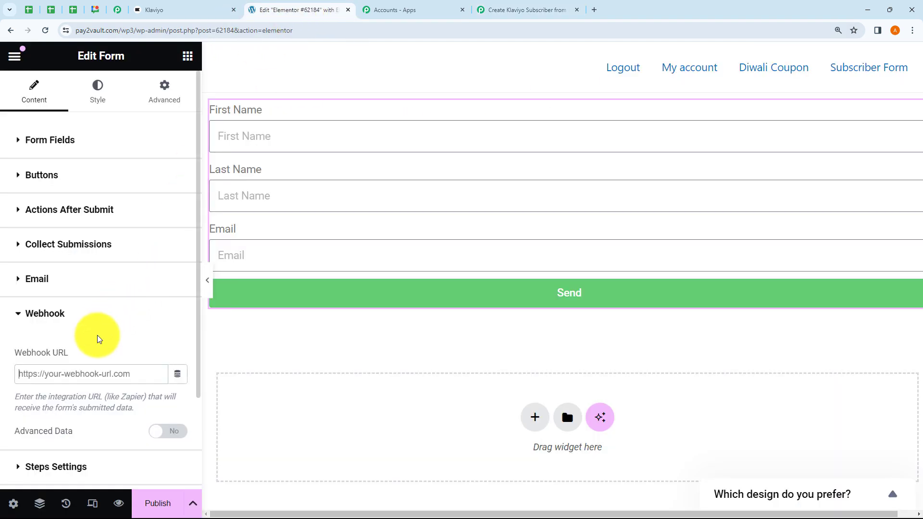
- Paste the Pabbly webhook address into Webhook URL, publish the page, and preview it
{"action": "key", "text": "ctrl+v"}
{"action": "scroll", "coordinate": [153, 347], "scroll_direction": "down", "scroll_amount": 1}
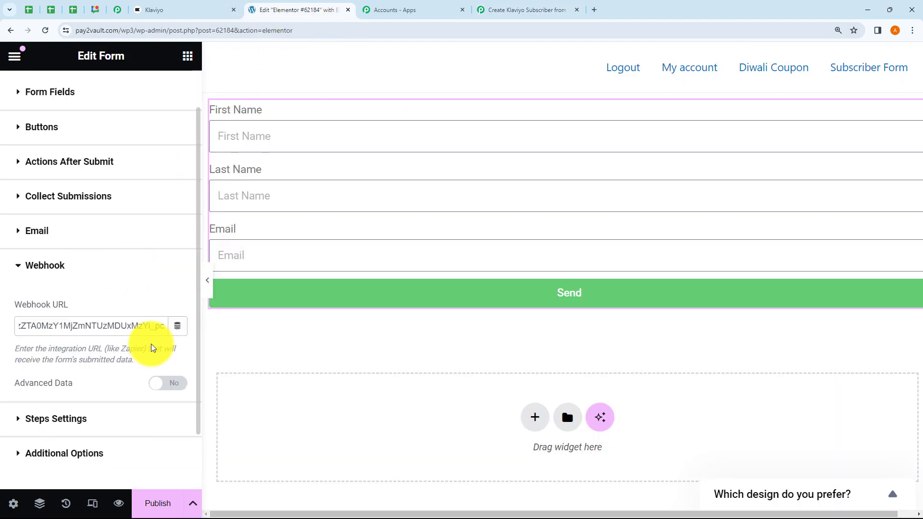
{"action": "left_click", "coordinate": [174, 503]}
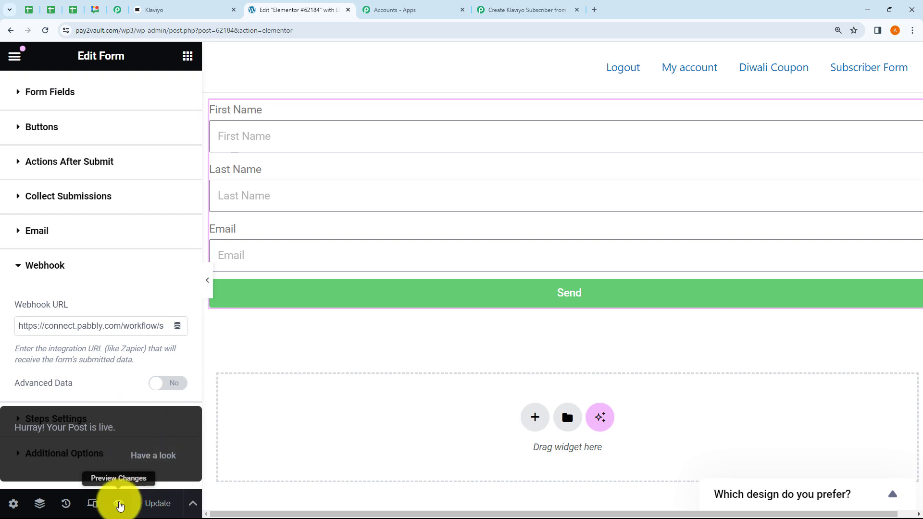
{"action": "left_click", "coordinate": [120, 505]}
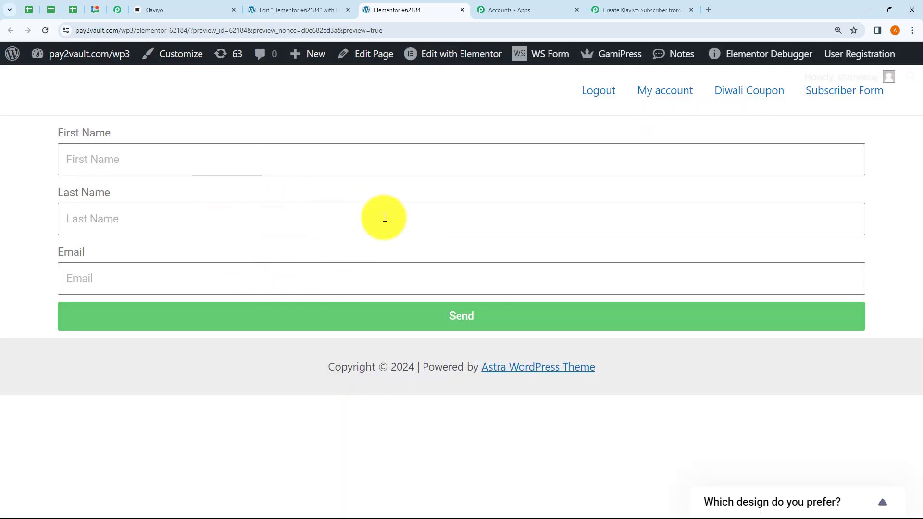
- Close the unused Accounts - Apps tab and bring up the form preview page
{"action": "left_click", "coordinate": [641, 6]}
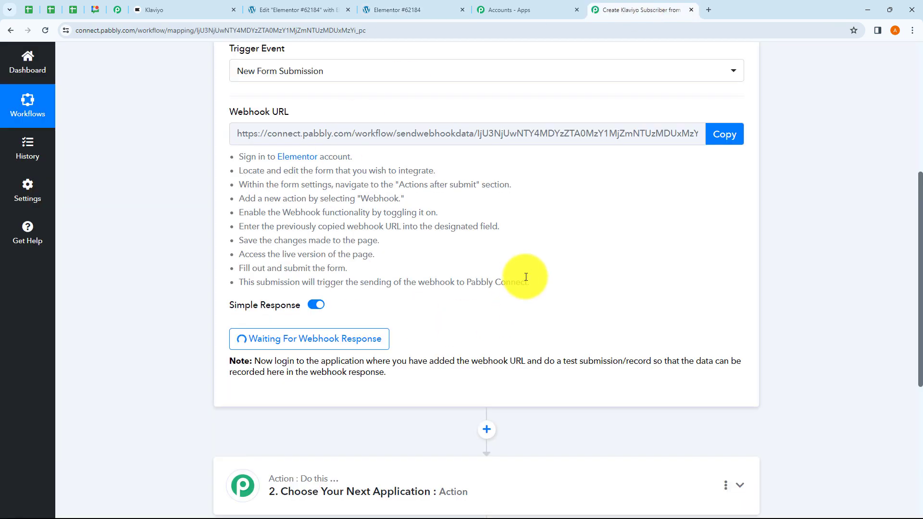
{"action": "left_click", "coordinate": [577, 9]}
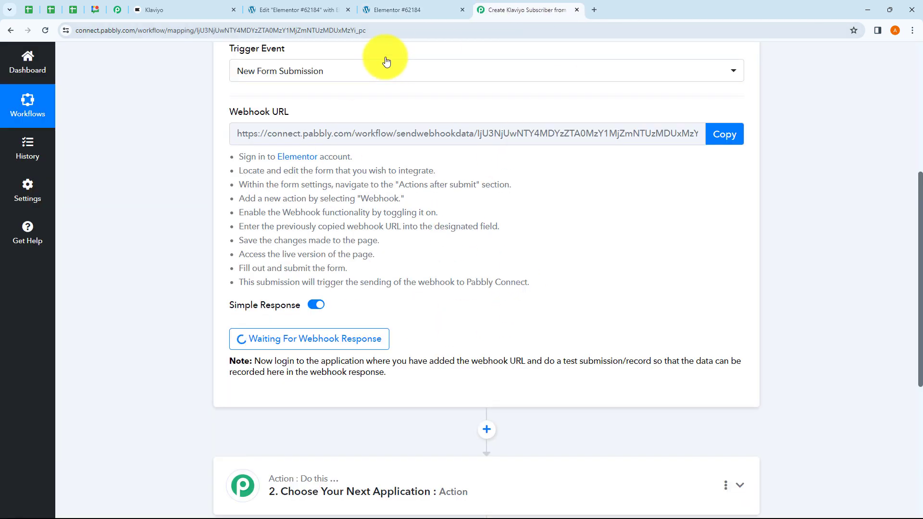
{"action": "left_click", "coordinate": [388, 26]}
{"action": "left_click", "coordinate": [390, 13]}
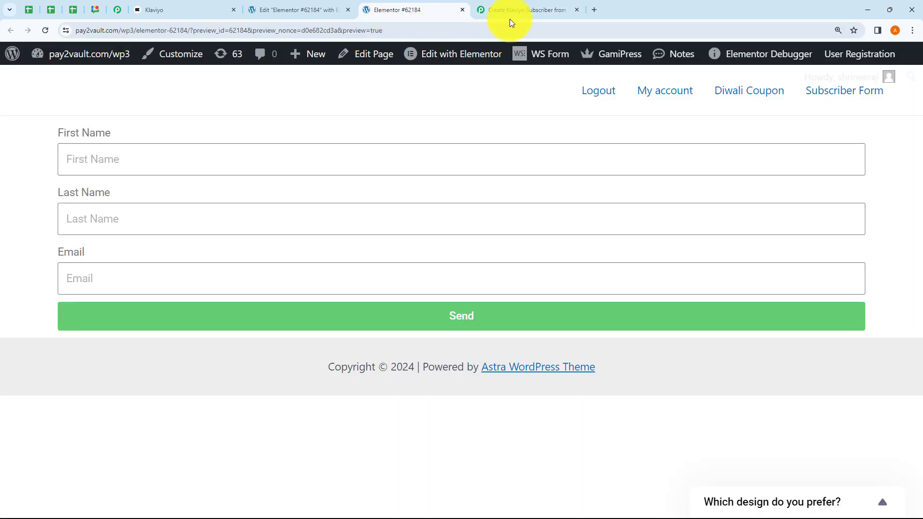
{"action": "left_click", "coordinate": [510, 17]}
{"action": "left_click", "coordinate": [397, 9]}
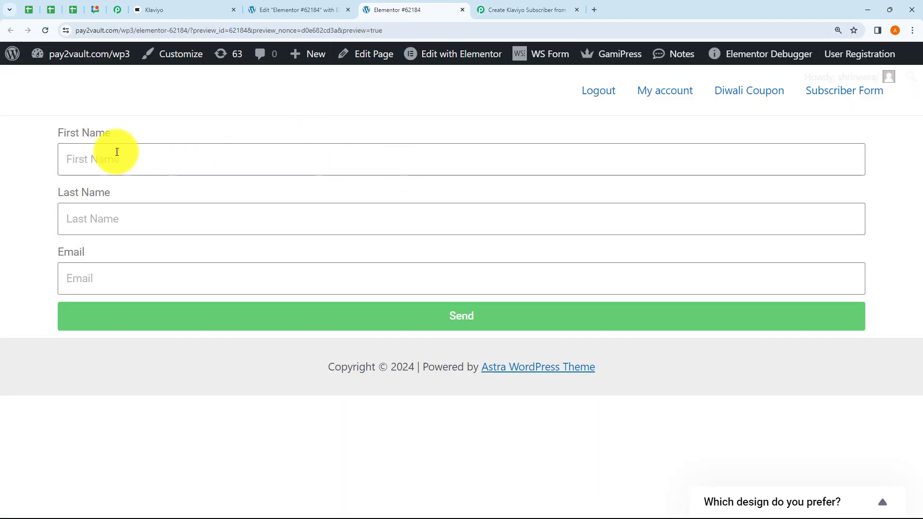
- Submit the test form with a first name, last name and email address
{"action": "left_click", "coordinate": [105, 164]}
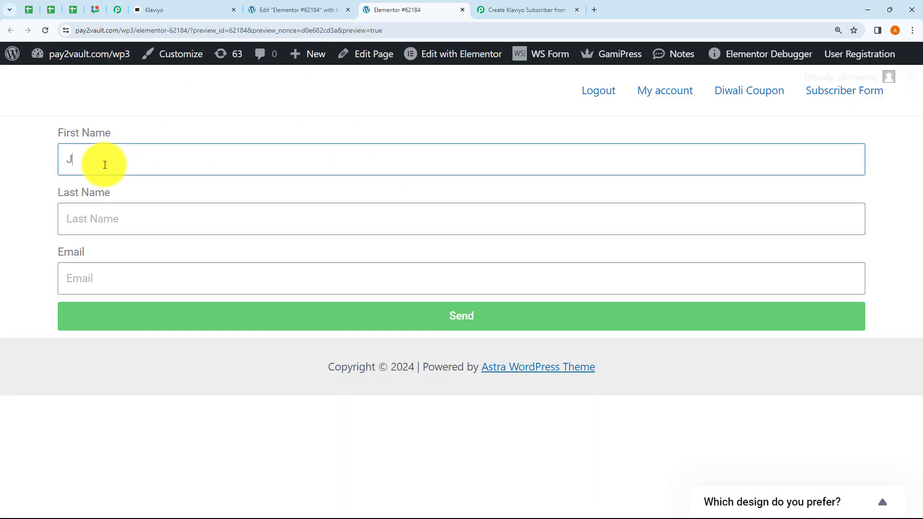
{"action": "left_click", "coordinate": [101, 220]}
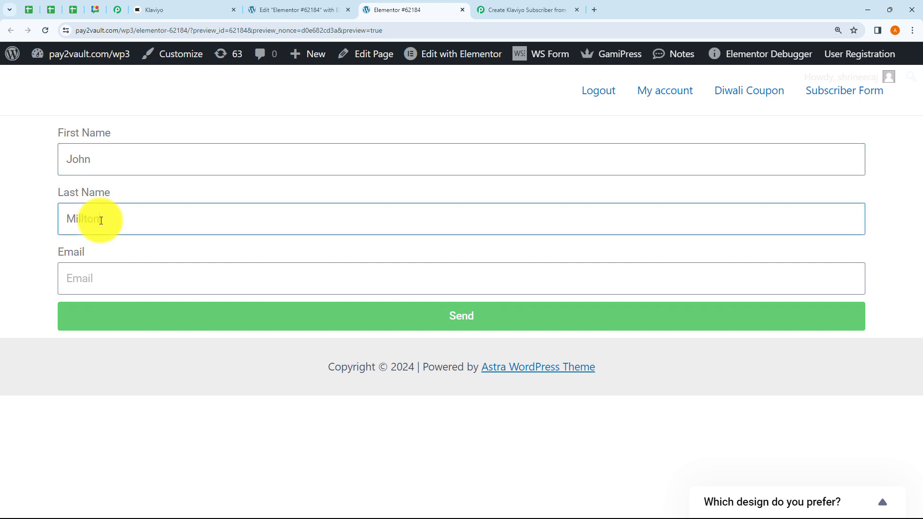
{"action": "left_click", "coordinate": [96, 279]}
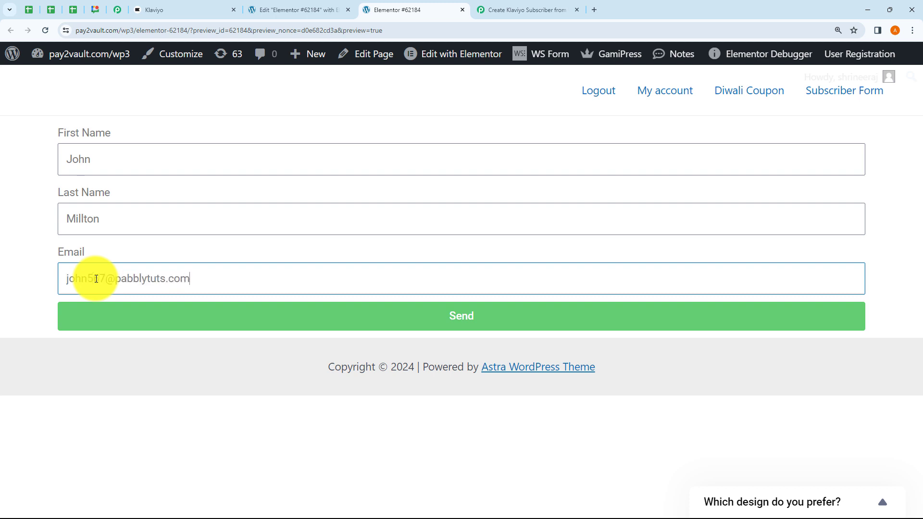
{"action": "left_click", "coordinate": [46, 194]}
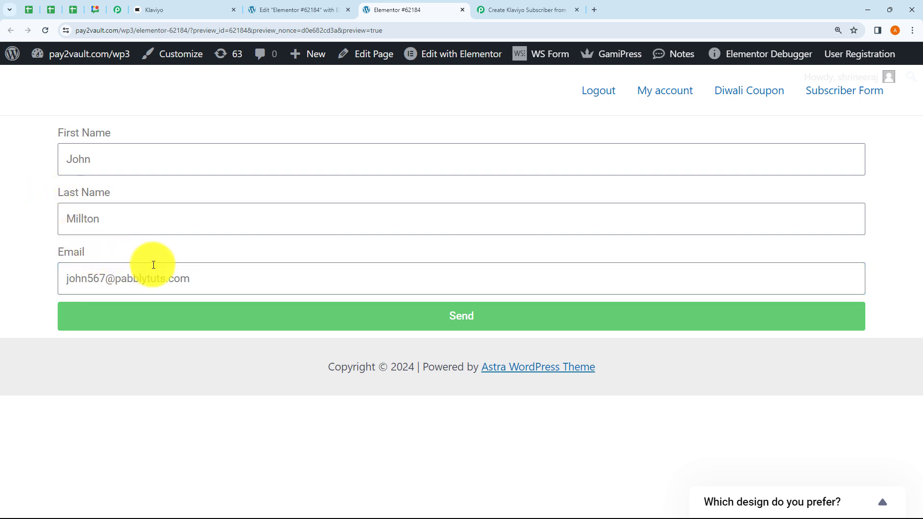
{"action": "left_click", "coordinate": [439, 319]}
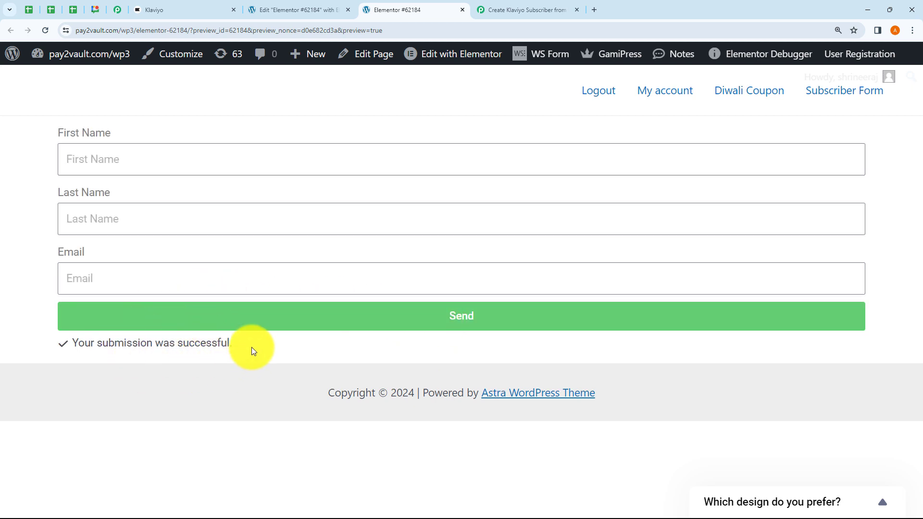
{"action": "left_click", "coordinate": [506, 10]}
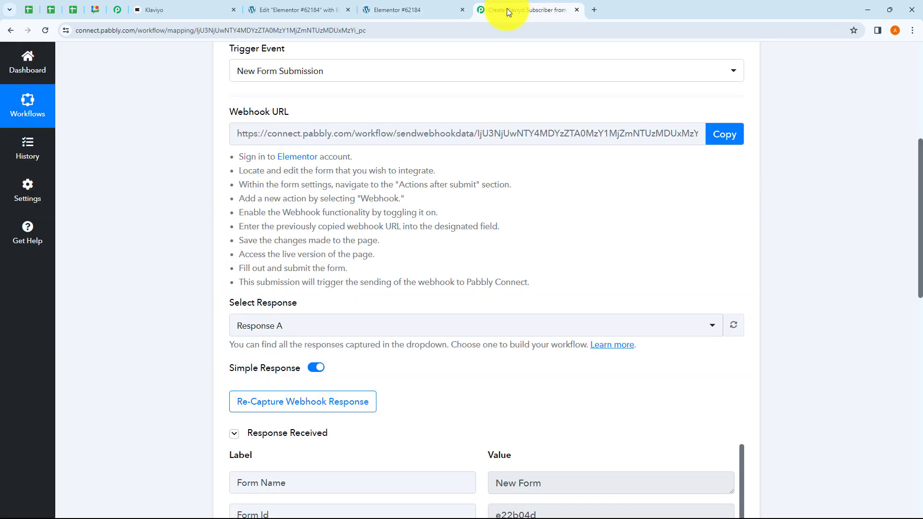
- Review the captured response: Form Name 'New Form', first and last names, email, submission date
{"action": "scroll", "coordinate": [538, 261], "scroll_direction": "down", "scroll_amount": 4}
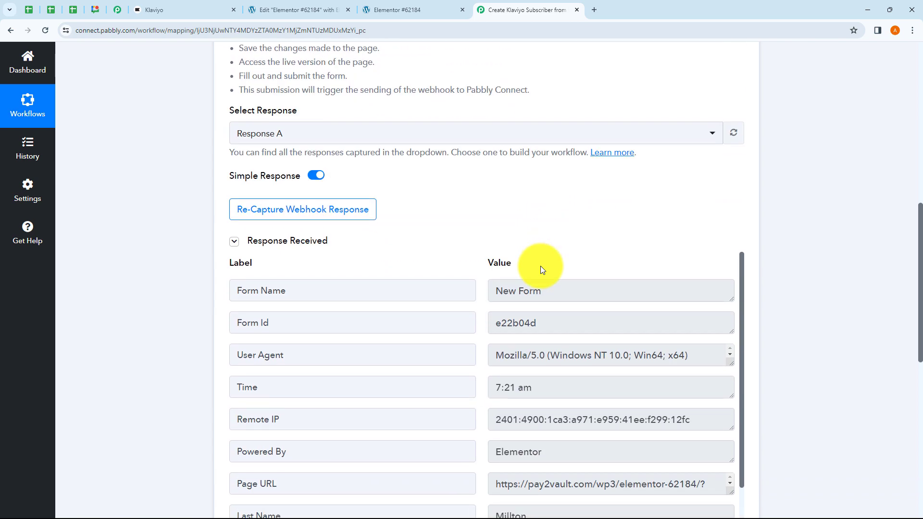
{"action": "scroll", "coordinate": [549, 234], "scroll_direction": "down", "scroll_amount": 2}
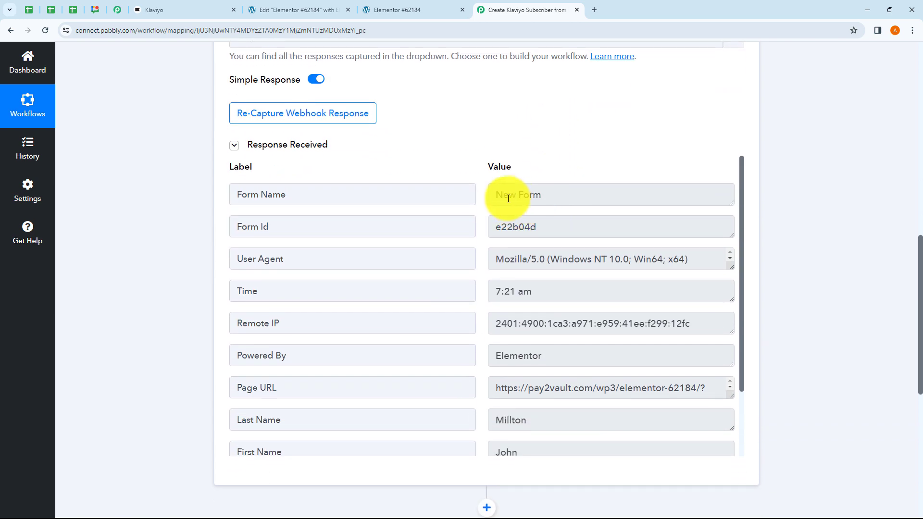
{"action": "left_click_drag", "start_coordinate": [503, 195], "coordinate": [556, 201]}
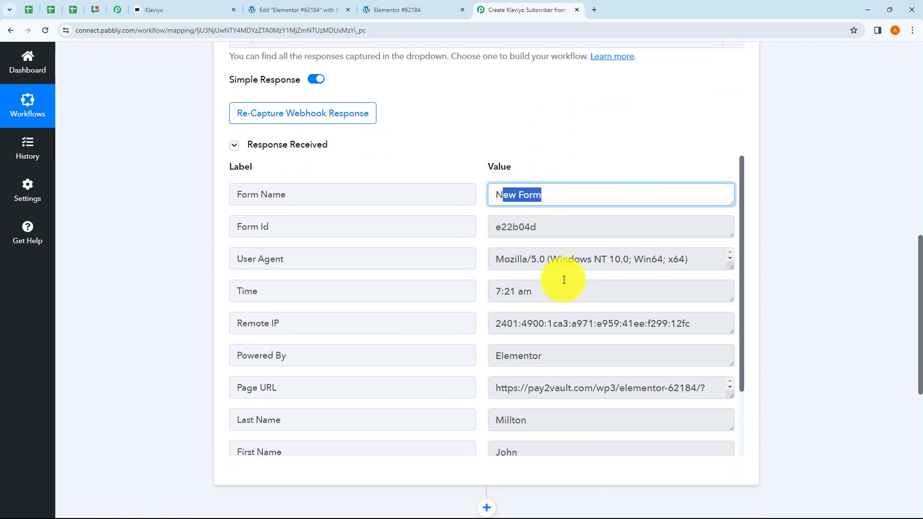
{"action": "left_click", "coordinate": [565, 152]}
{"action": "scroll", "coordinate": [547, 368], "scroll_direction": "down", "scroll_amount": 2}
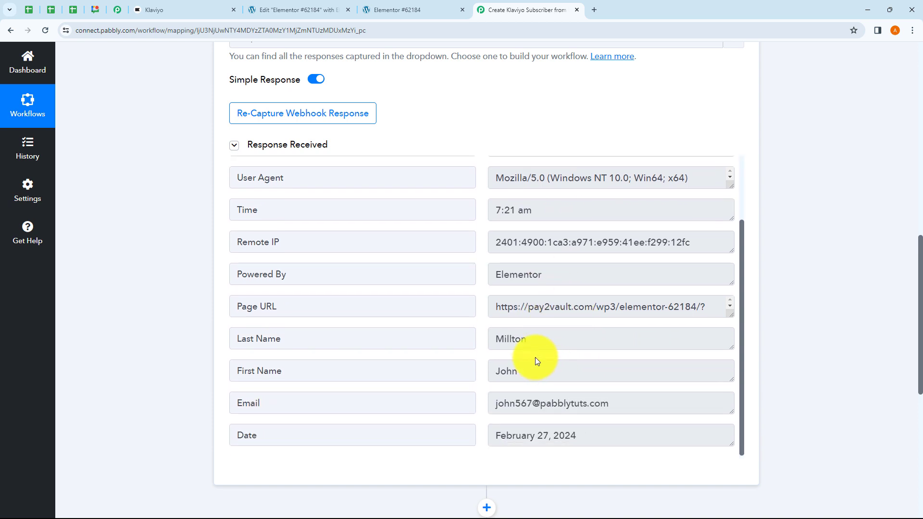
{"action": "scroll", "coordinate": [534, 373], "scroll_direction": "down", "scroll_amount": 1}
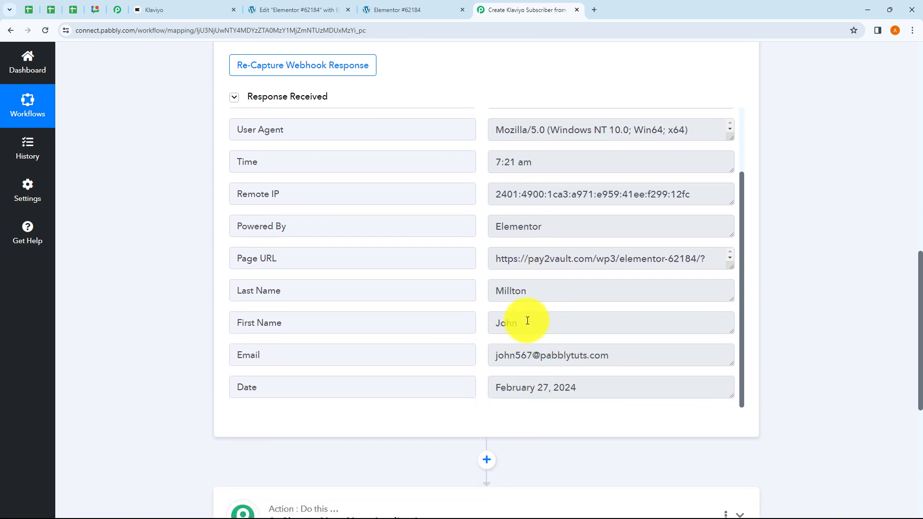
{"action": "left_click_drag", "start_coordinate": [529, 321], "coordinate": [486, 294]}
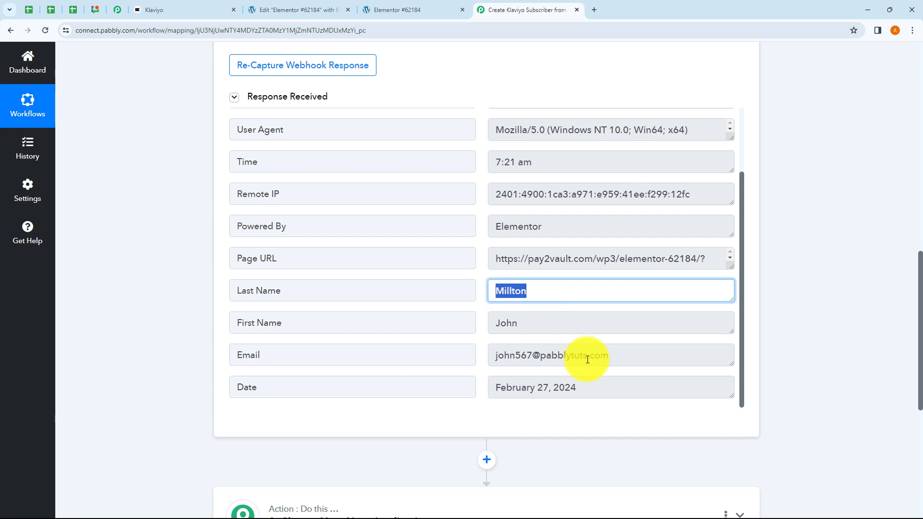
{"action": "left_click_drag", "start_coordinate": [502, 357], "coordinate": [486, 389]}
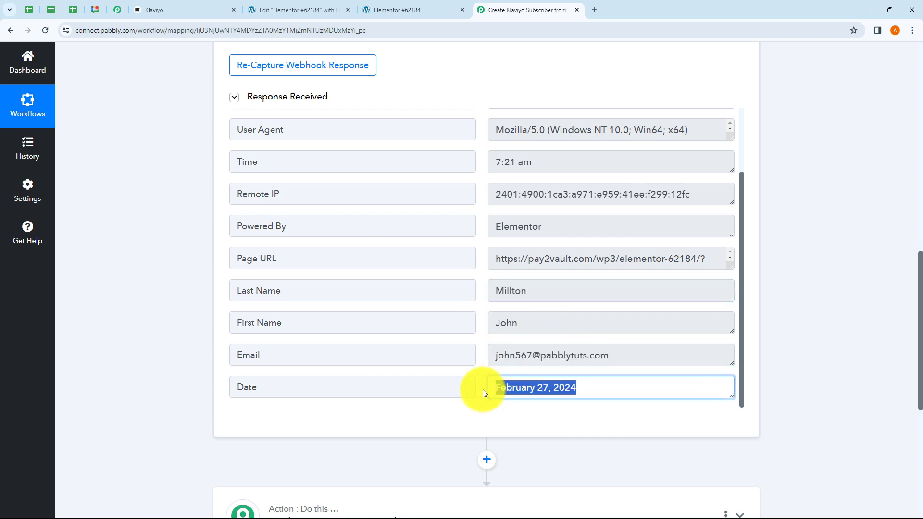
{"action": "left_click", "coordinate": [684, 420]}
- Collapse the Elementor trigger step so the empty action step shows below
{"action": "scroll", "coordinate": [609, 220], "scroll_direction": "up", "scroll_amount": 8}
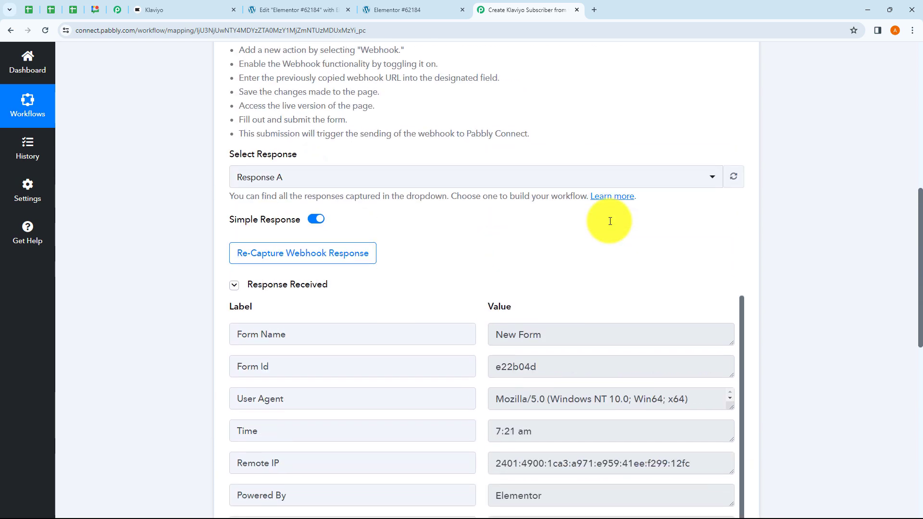
{"action": "scroll", "coordinate": [609, 221], "scroll_direction": "up", "scroll_amount": 5}
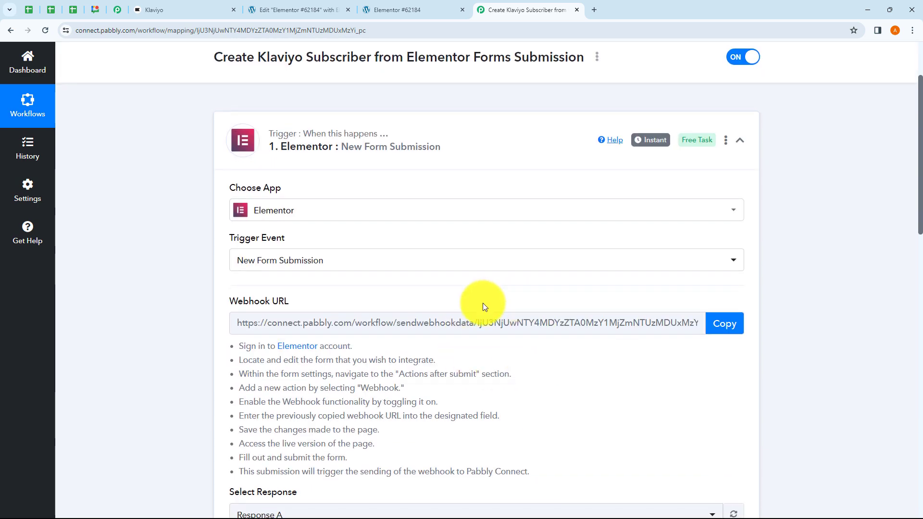
{"action": "scroll", "coordinate": [483, 302], "scroll_direction": "down", "scroll_amount": 2}
{"action": "scroll", "coordinate": [547, 336], "scroll_direction": "up", "scroll_amount": 2}
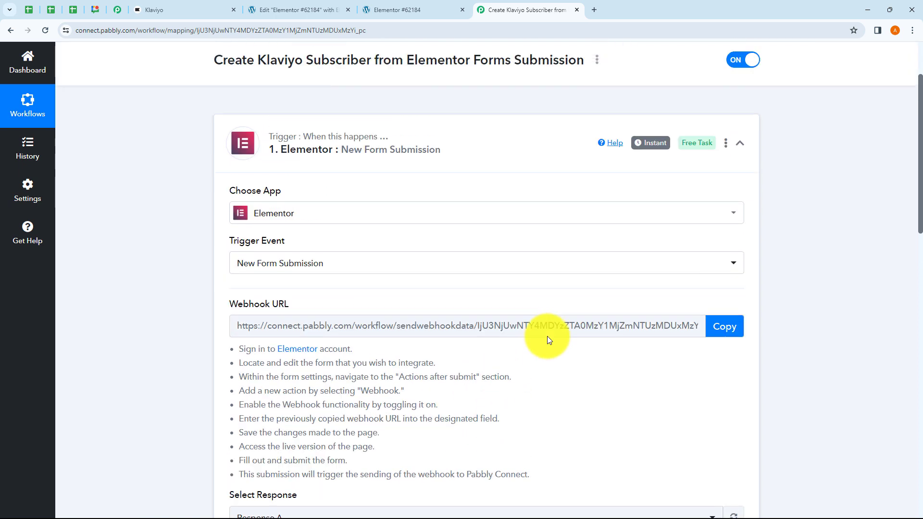
{"action": "left_click", "coordinate": [459, 160]}
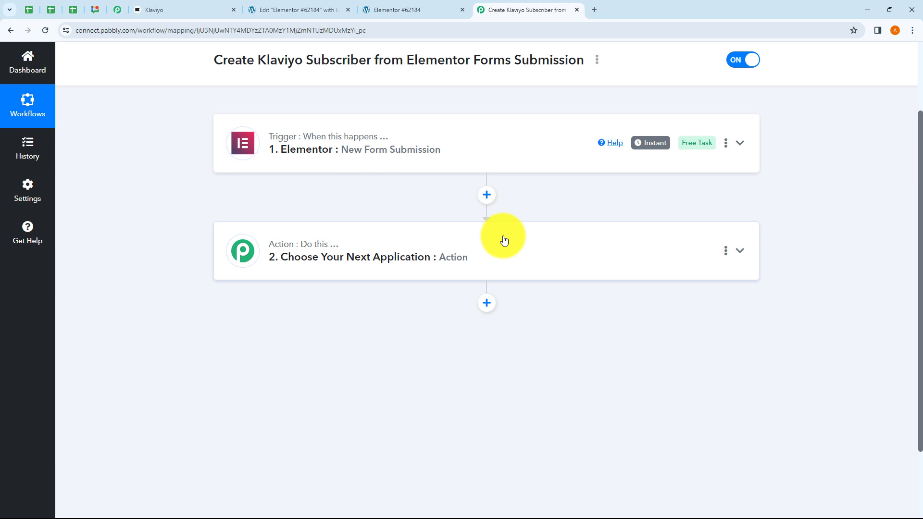
{"action": "scroll", "coordinate": [504, 240], "scroll_direction": "up", "scroll_amount": 2}
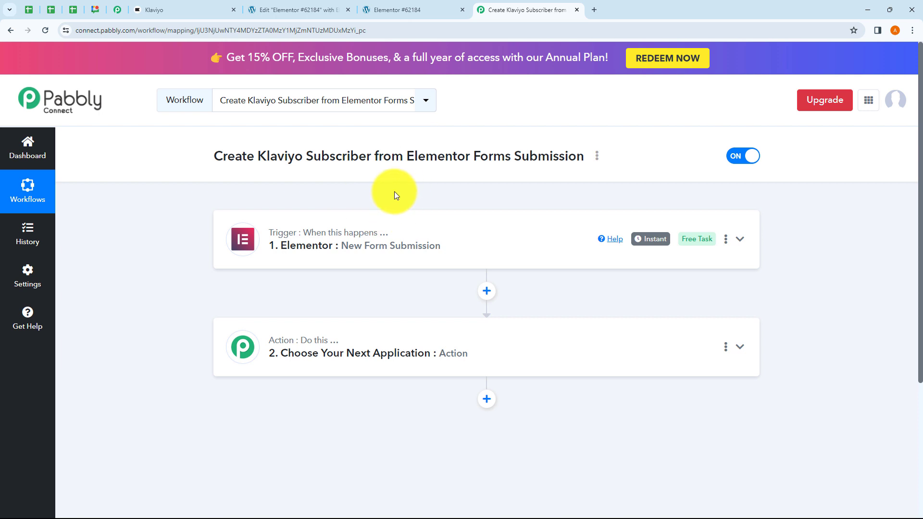
{"action": "scroll", "coordinate": [429, 199], "scroll_direction": "down", "scroll_amount": 2}
- Set the action to Klaviyo's Add Subscriber (with Basic Details) event and begin connecting the Klaviyo account
{"action": "left_click", "coordinate": [366, 256]}
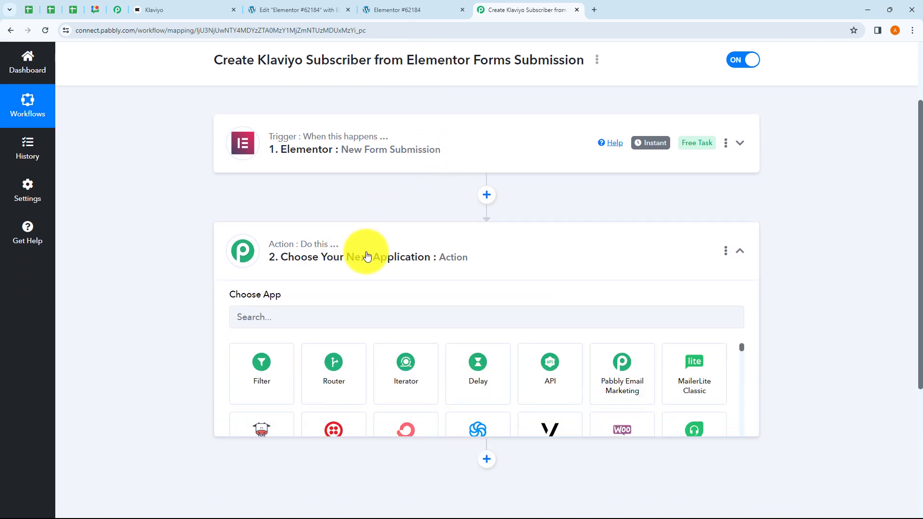
{"action": "left_click", "coordinate": [266, 246]}
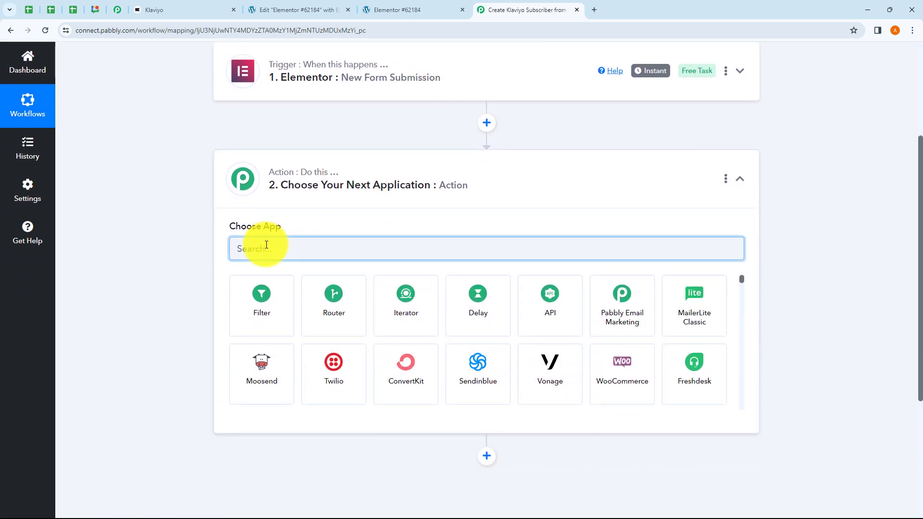
{"action": "type", "text": "Klaviyo"}
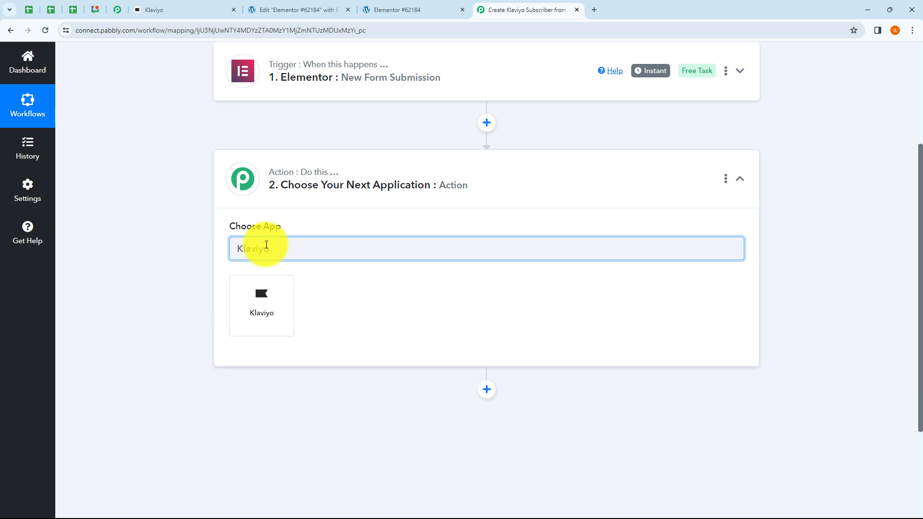
{"action": "left_click", "coordinate": [265, 313]}
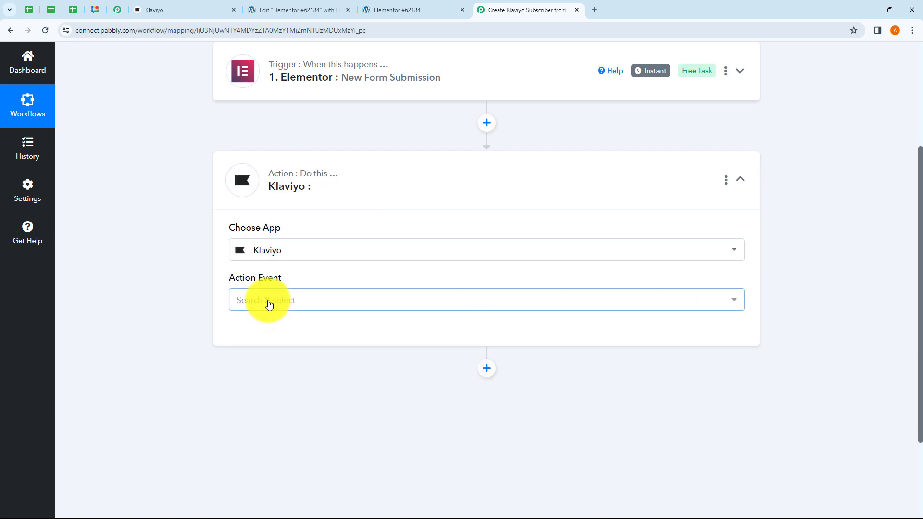
{"action": "left_click", "coordinate": [269, 301]}
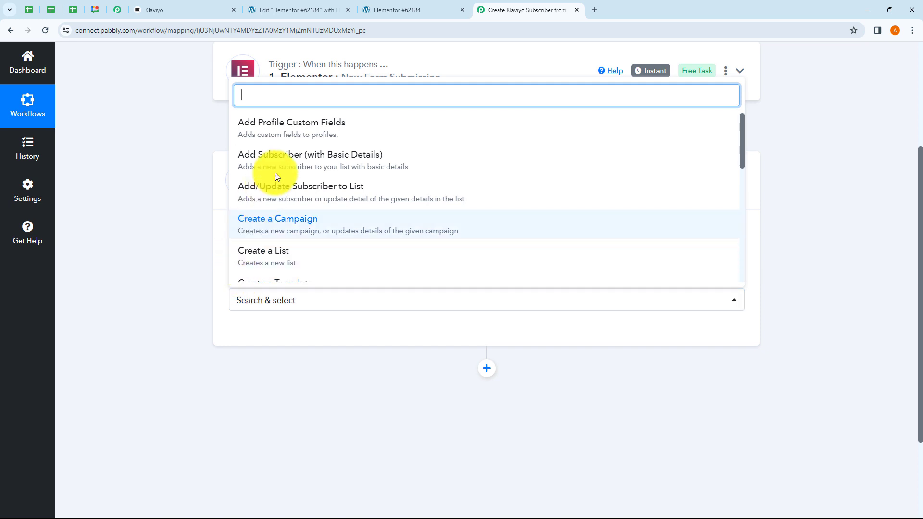
{"action": "left_click", "coordinate": [318, 164]}
{"action": "left_click", "coordinate": [276, 336]}
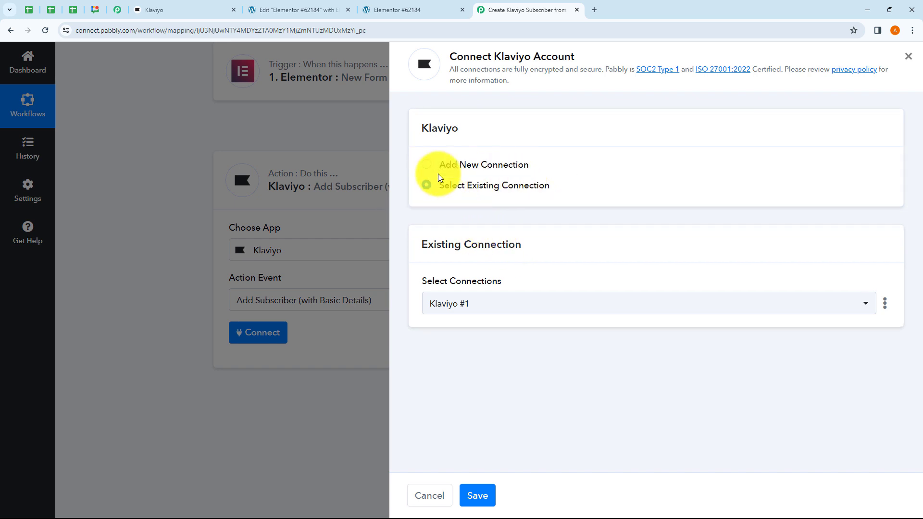
- Choose Add New Connection for Klaviyo after briefly checking the saved Klaviyo #1 connection
{"action": "left_click", "coordinate": [427, 165]}
{"action": "left_click", "coordinate": [426, 186]}
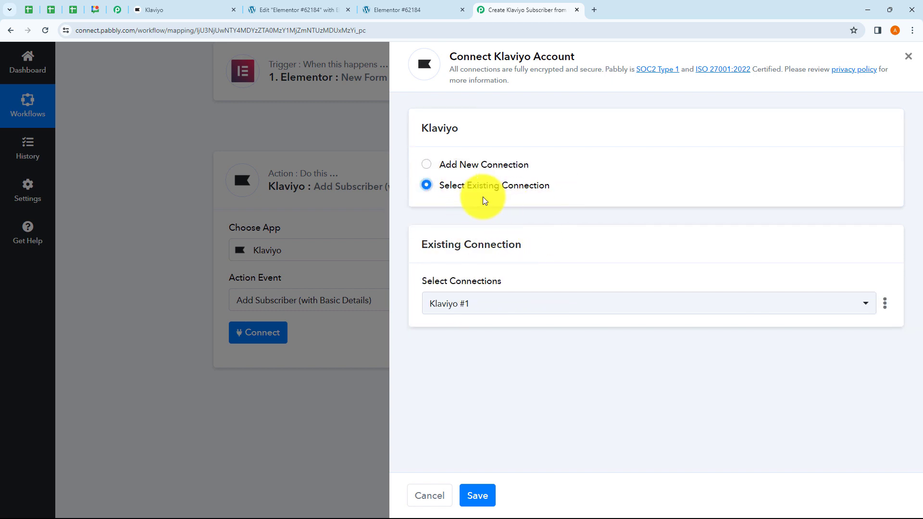
{"action": "left_click", "coordinate": [507, 306]}
{"action": "left_click", "coordinate": [517, 377]}
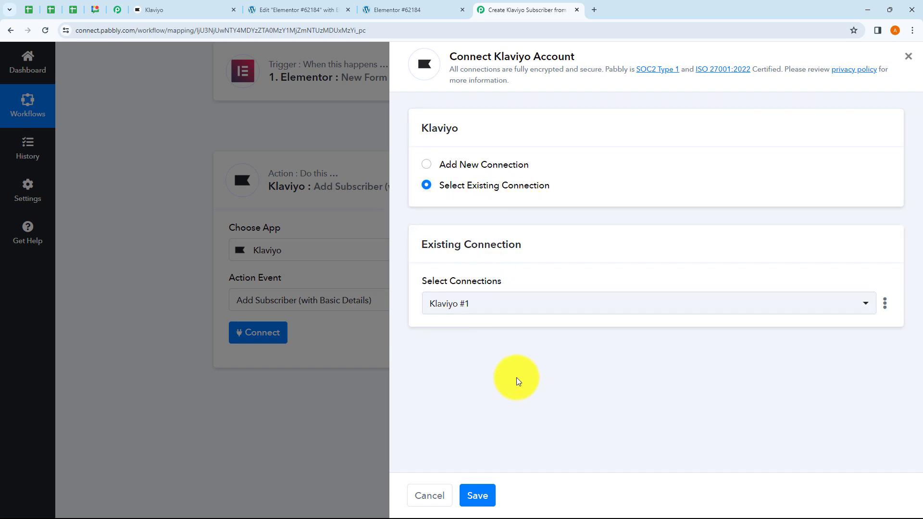
{"action": "left_click", "coordinate": [427, 168]}
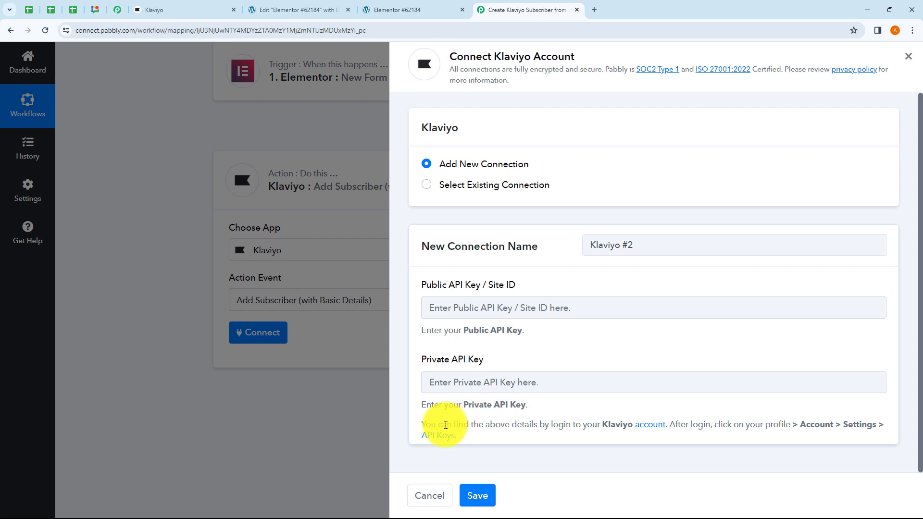
- Open Klaviyo's API Keys page from the link in the dialog's help text
{"action": "left_click_drag", "start_coordinate": [446, 425], "coordinate": [533, 427]}
{"action": "left_click", "coordinate": [544, 435]}
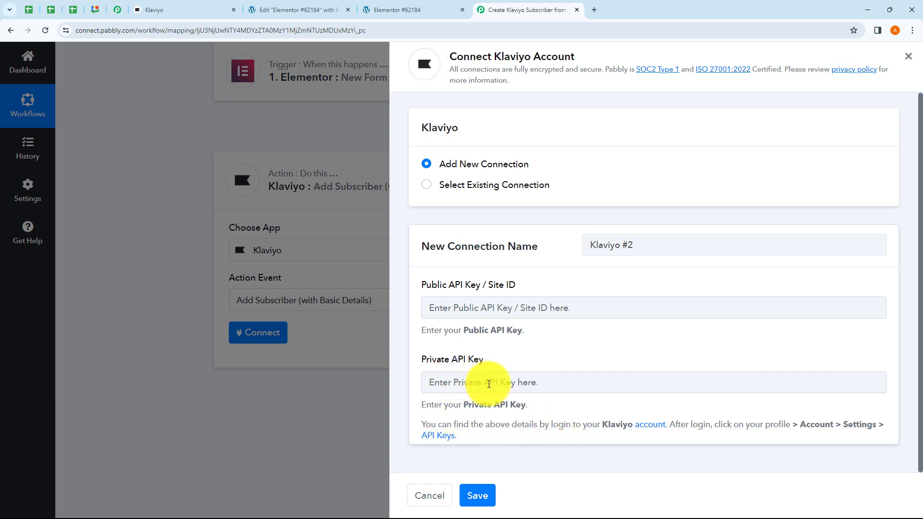
{"action": "left_click", "coordinate": [445, 443]}
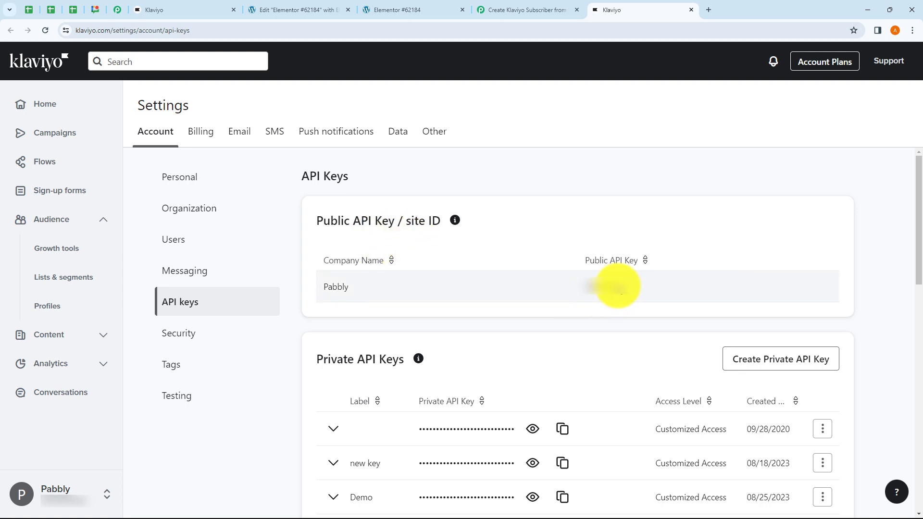
- Copy Klaviyo's public API key into the connection's Public API Key field
{"action": "left_click_drag", "start_coordinate": [614, 289], "coordinate": [575, 289]}
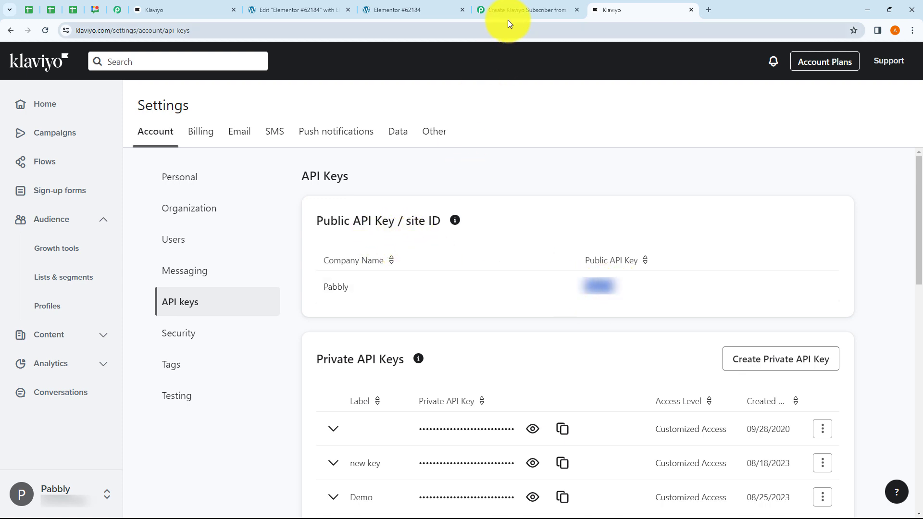
{"action": "left_click", "coordinate": [509, 10]}
{"action": "left_click", "coordinate": [454, 308]}
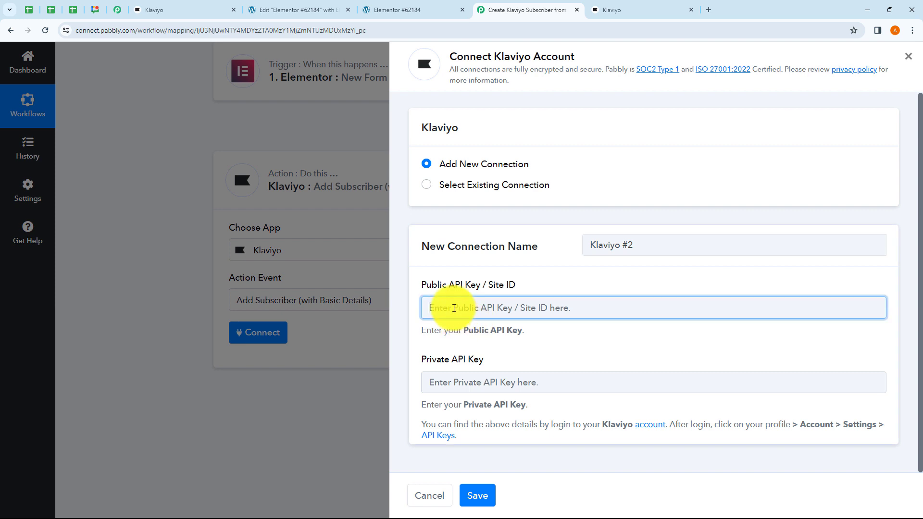
{"action": "key", "text": "ctrl+v"}
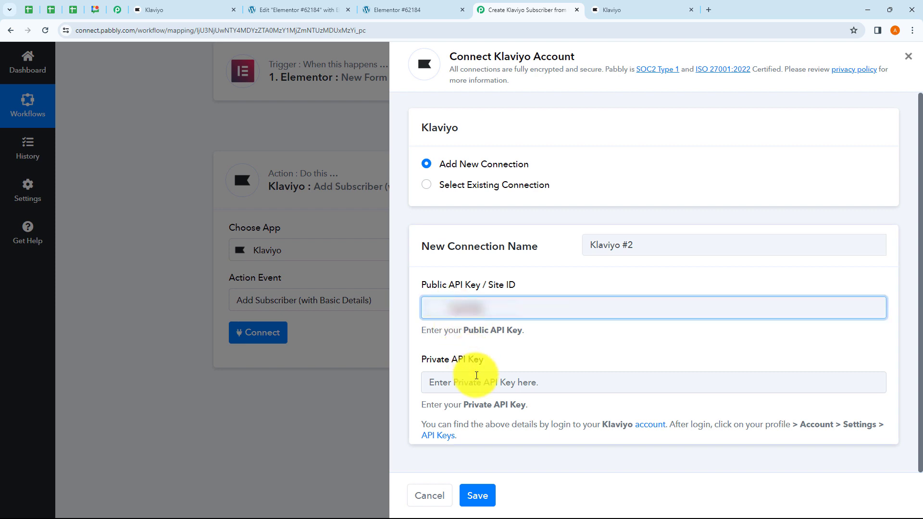
- Paste a Klaviyo private API key into the Private API Key field and save the connection
{"action": "left_click", "coordinate": [472, 381]}
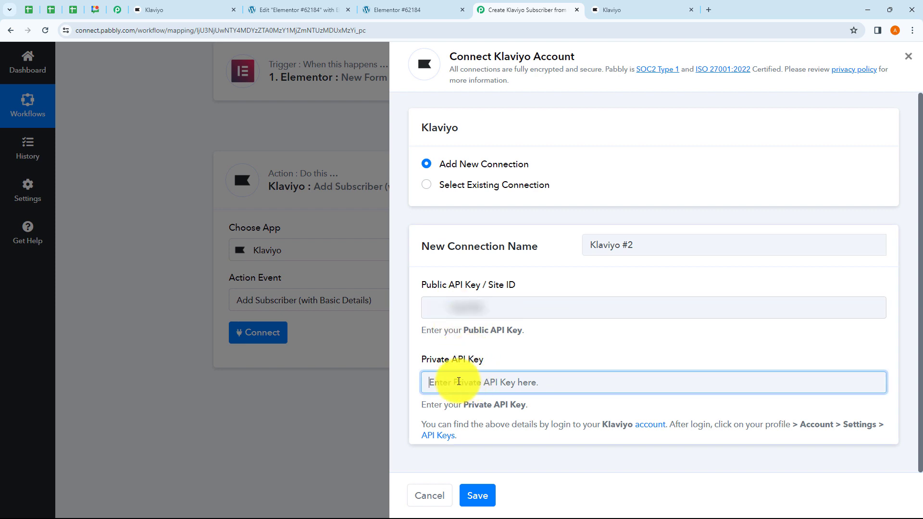
{"action": "left_click", "coordinate": [628, 10]}
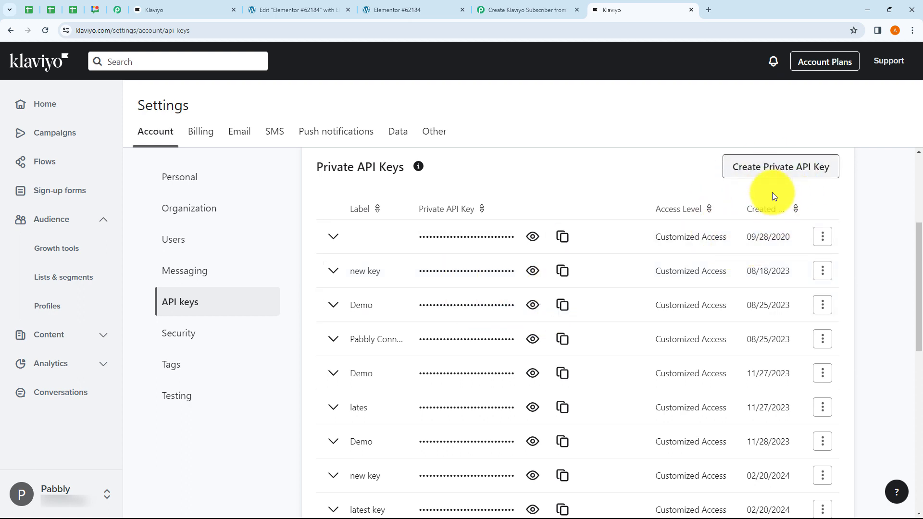
{"action": "left_click", "coordinate": [563, 271]}
{"action": "left_click", "coordinate": [517, 10]}
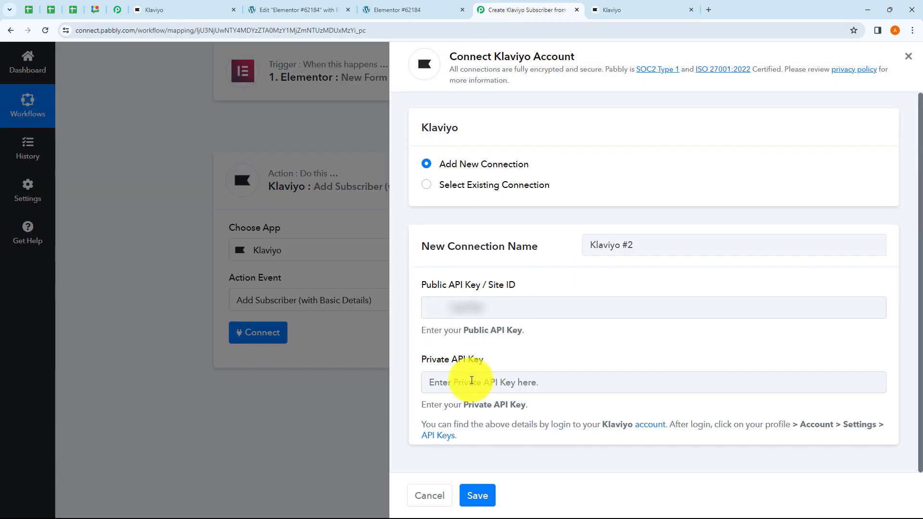
{"action": "left_click", "coordinate": [452, 387]}
{"action": "key", "text": "ctrl+v"}
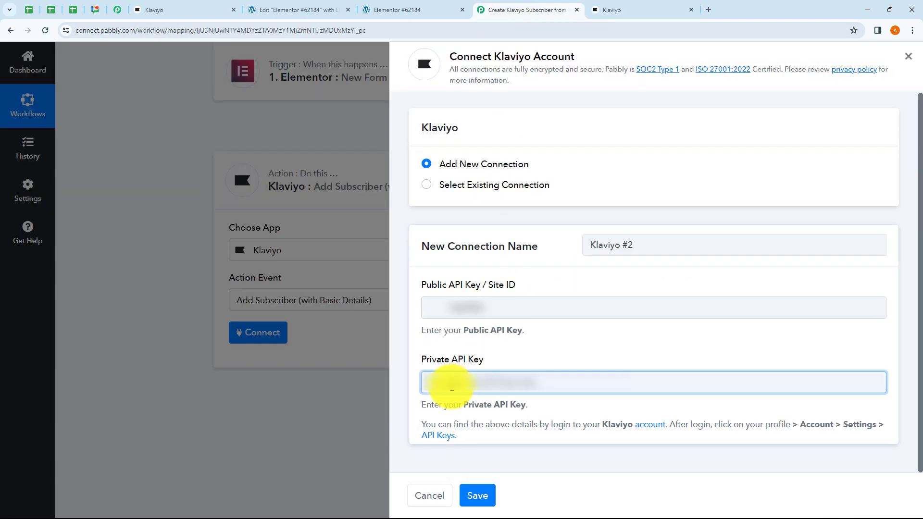
{"action": "left_click", "coordinate": [479, 496]}
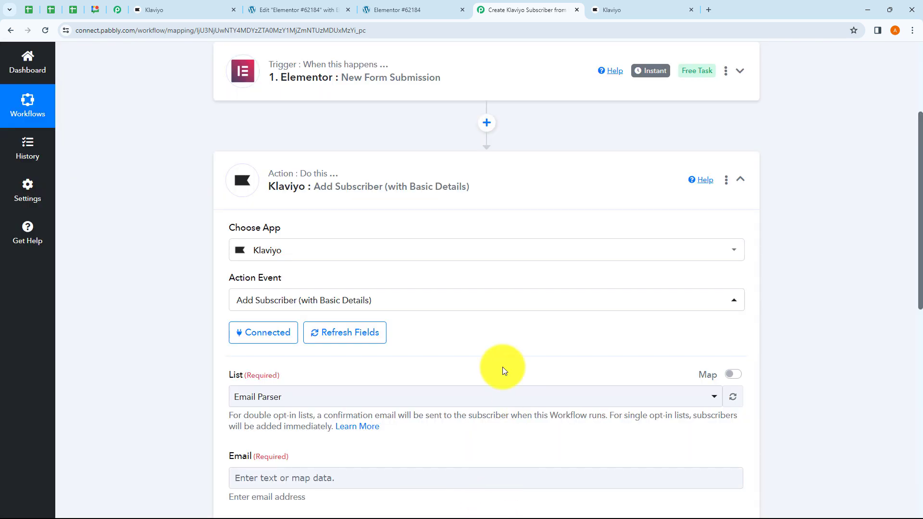
- Select Subscribers List in the Klaviyo Add Subscriber action's List dropdown
{"action": "scroll", "coordinate": [412, 320], "scroll_direction": "down", "scroll_amount": 3}
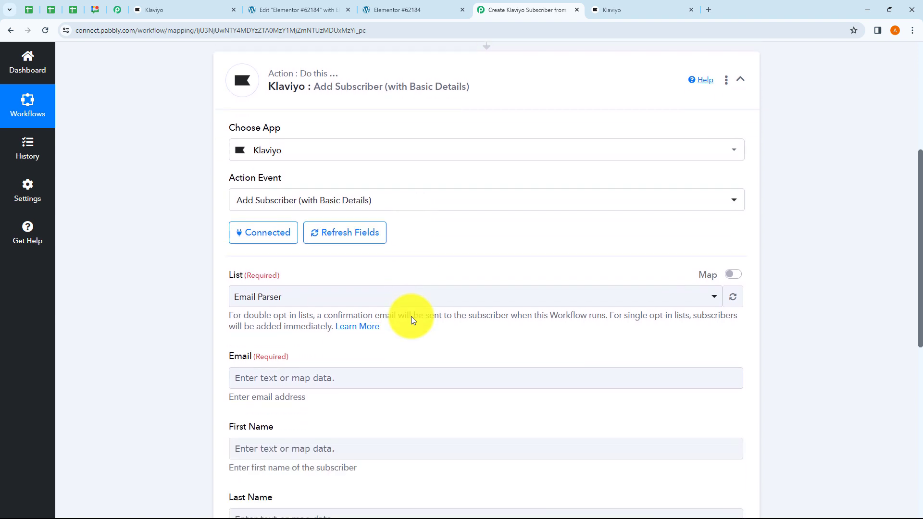
{"action": "scroll", "coordinate": [411, 320], "scroll_direction": "down", "scroll_amount": 2}
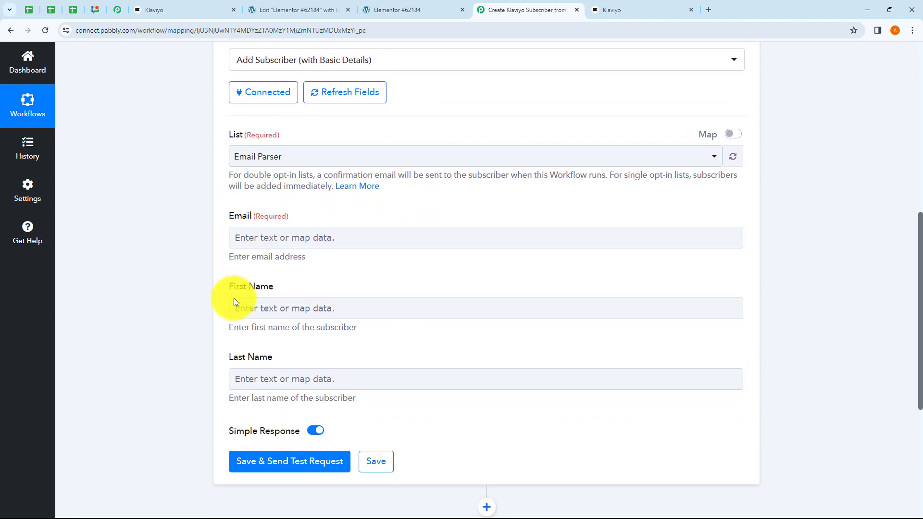
{"action": "left_click", "coordinate": [253, 156]}
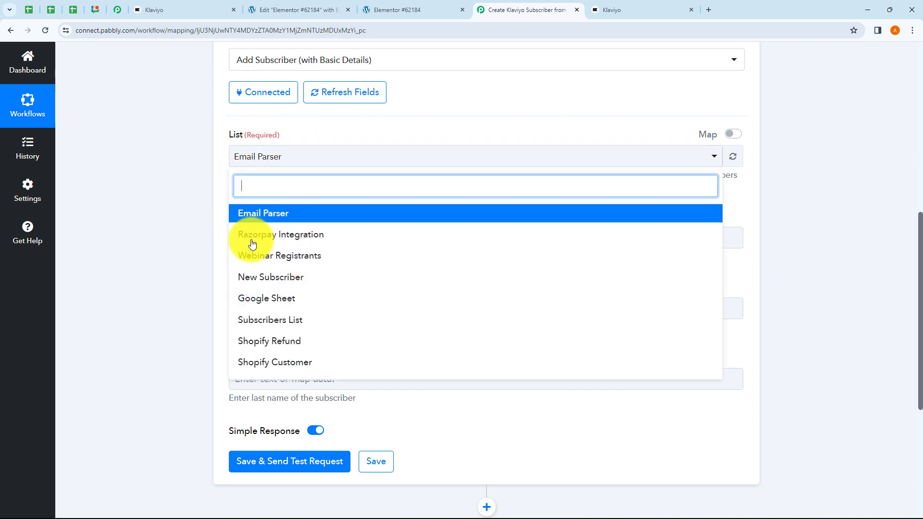
{"action": "left_click", "coordinate": [183, 270]}
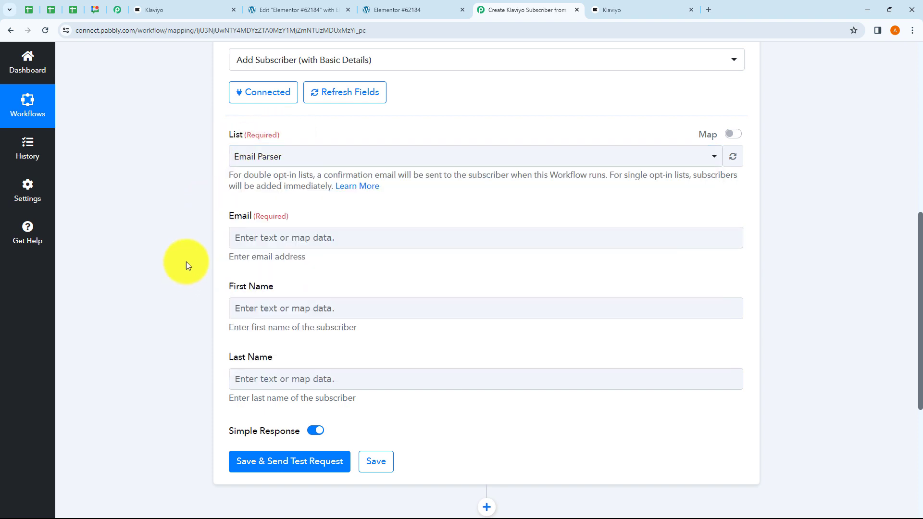
{"action": "left_click", "coordinate": [259, 157]}
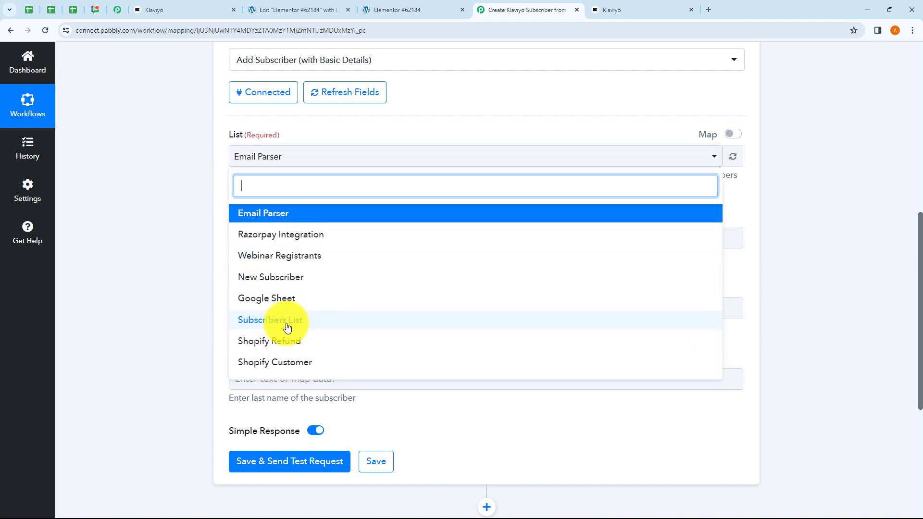
{"action": "left_click", "coordinate": [286, 328]}
{"action": "left_click", "coordinate": [195, 254]}
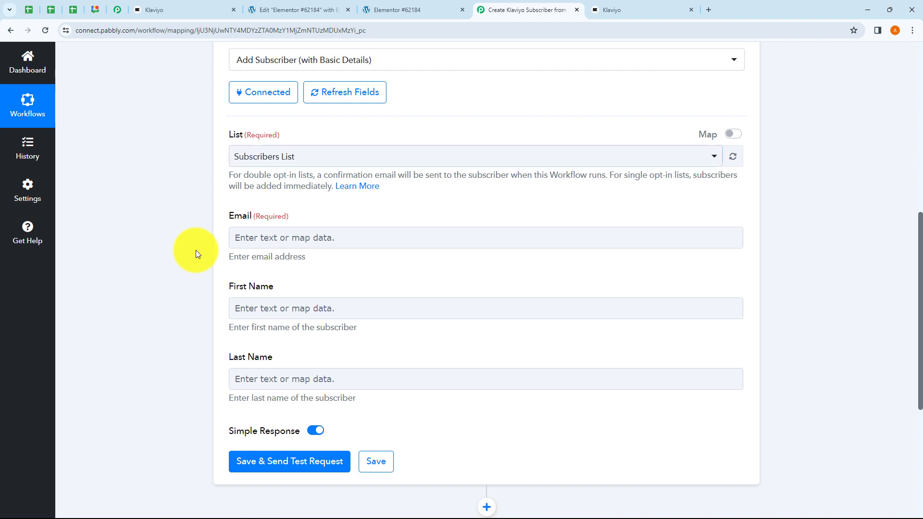
{"action": "left_click", "coordinate": [284, 161]}
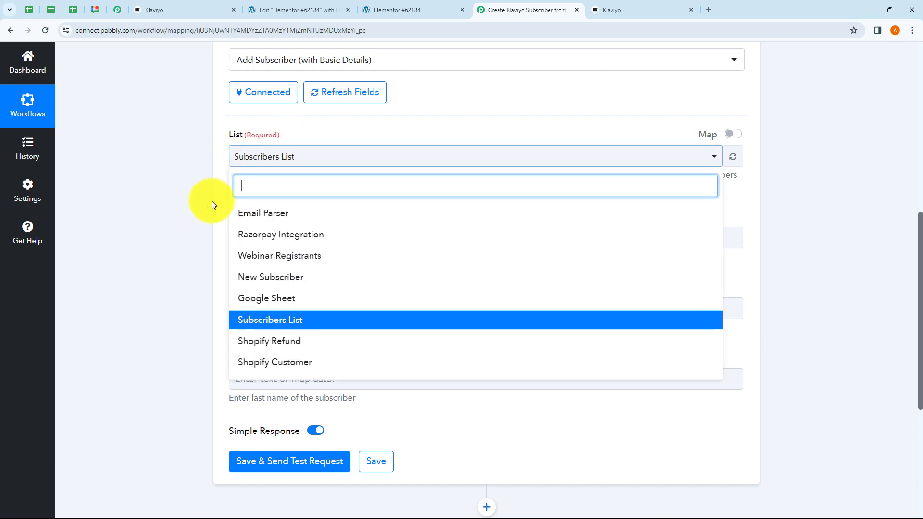
{"action": "left_click", "coordinate": [212, 212]}
{"action": "left_click", "coordinate": [285, 157]}
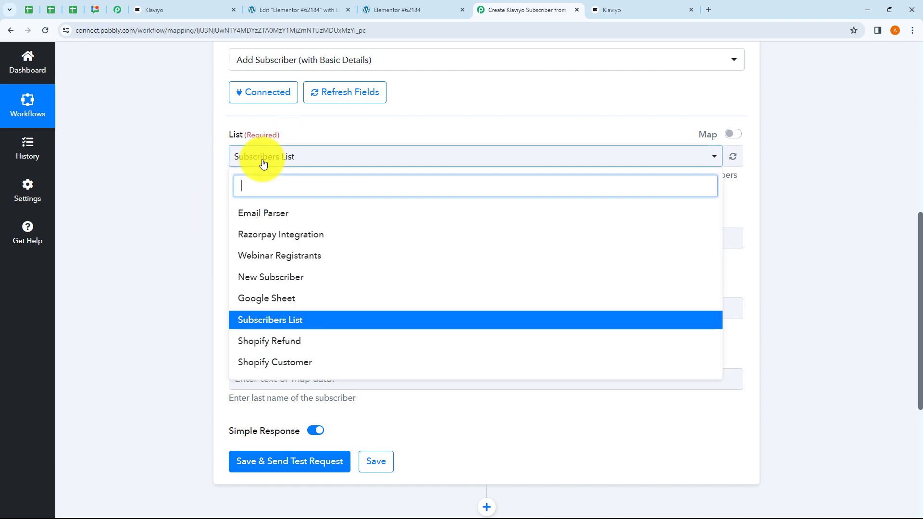
{"action": "left_click", "coordinate": [205, 226]}
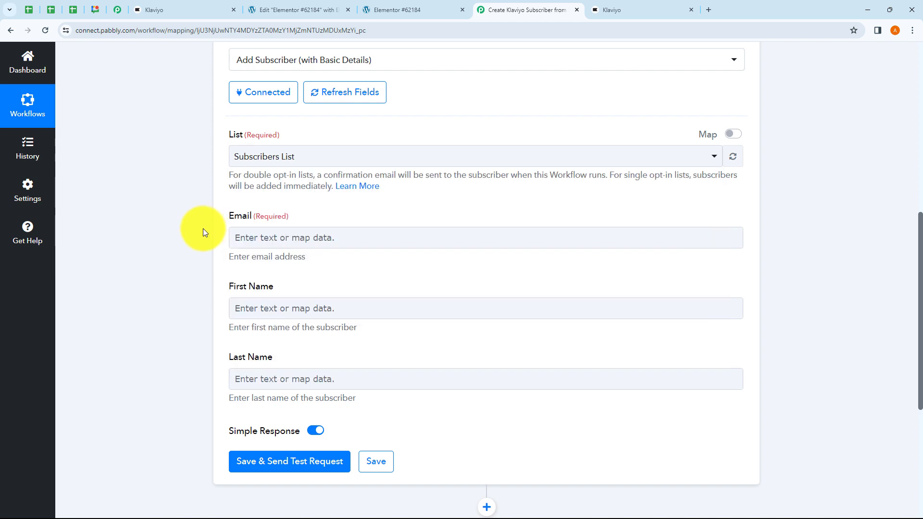
{"action": "scroll", "coordinate": [214, 228], "scroll_direction": "down", "scroll_amount": 1}
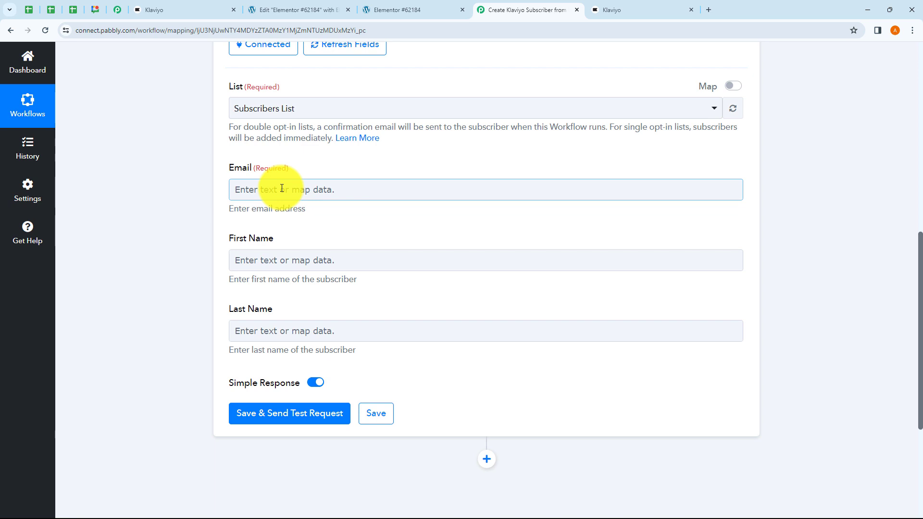
- Map the Elementor submission's Email value into the Klaviyo Email field
{"action": "left_click", "coordinate": [281, 188]}
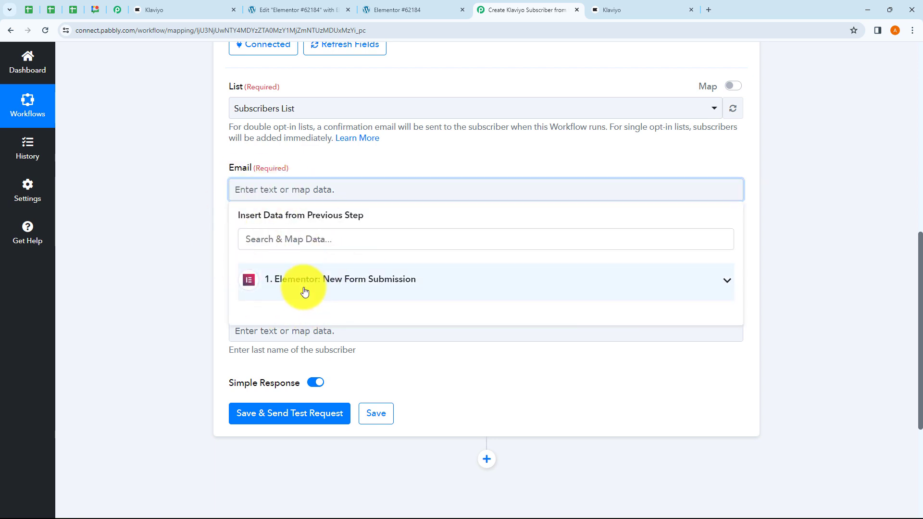
{"action": "left_click", "coordinate": [305, 292]}
{"action": "scroll", "coordinate": [339, 399], "scroll_direction": "down", "scroll_amount": 2}
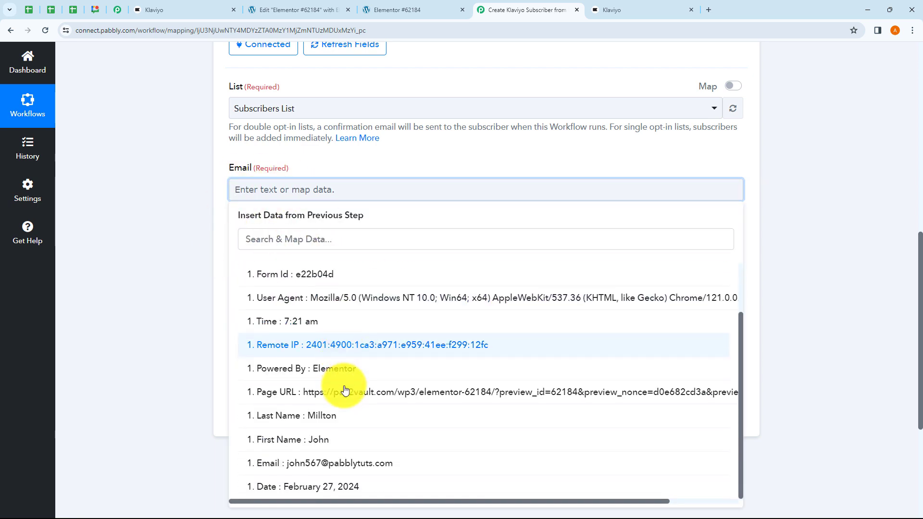
{"action": "left_click", "coordinate": [320, 470]}
- Map the submitted First Name value into the First Name field
{"action": "left_click", "coordinate": [134, 272]}
{"action": "left_click", "coordinate": [250, 269]}
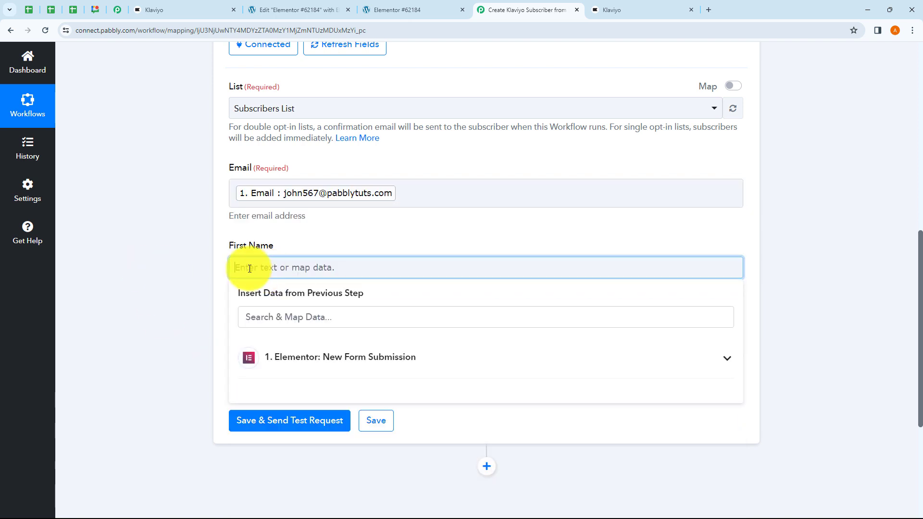
{"action": "scroll", "coordinate": [250, 269], "scroll_direction": "down", "scroll_amount": 2}
{"action": "left_click", "coordinate": [278, 269]}
{"action": "scroll", "coordinate": [270, 381], "scroll_direction": "down", "scroll_amount": 2}
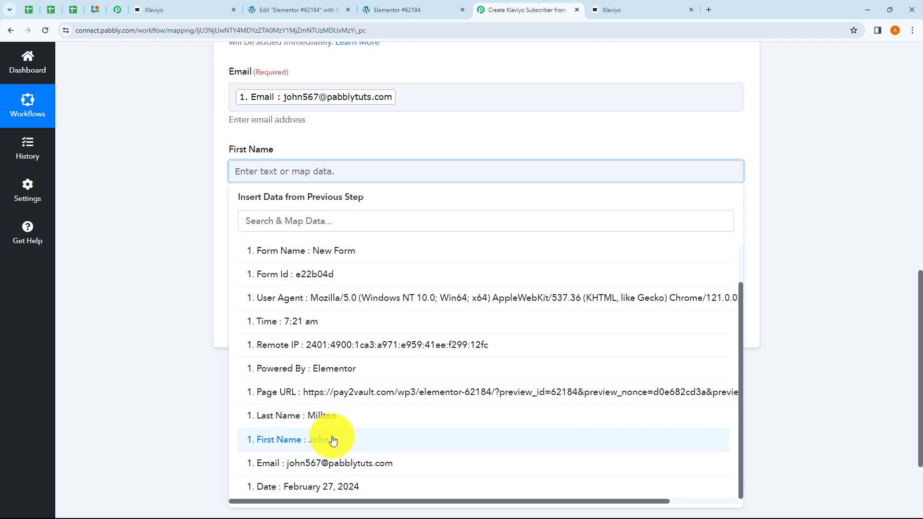
{"action": "left_click", "coordinate": [332, 440]}
- Map the submitted Last Name value into the Last Name field
{"action": "left_click", "coordinate": [247, 248]}
{"action": "left_click", "coordinate": [295, 346]}
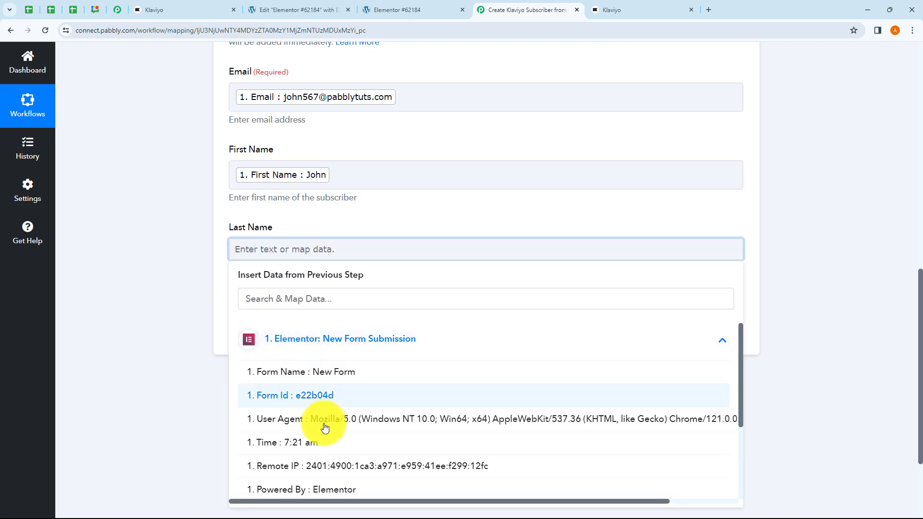
{"action": "scroll", "coordinate": [325, 428], "scroll_direction": "down", "scroll_amount": 3}
{"action": "left_click", "coordinate": [324, 419]}
{"action": "left_click", "coordinate": [163, 279]}
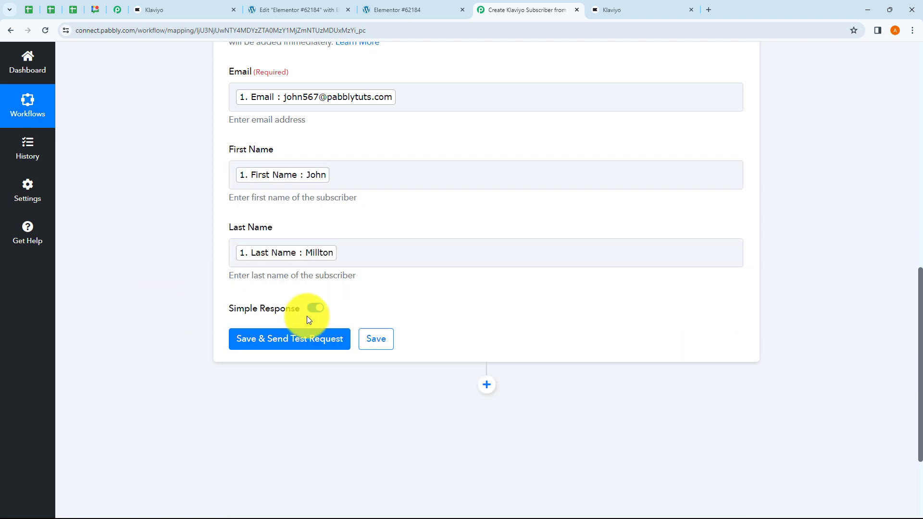
{"action": "scroll", "coordinate": [336, 199], "scroll_direction": "up", "scroll_amount": 1}
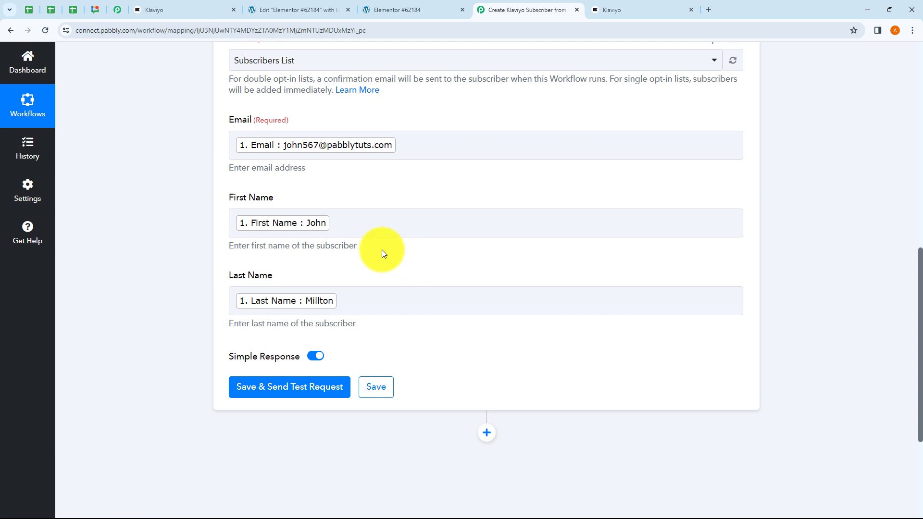
- Review the Elementor submission data for First Name, leaving the mapping unchanged
{"action": "left_click", "coordinate": [346, 223]}
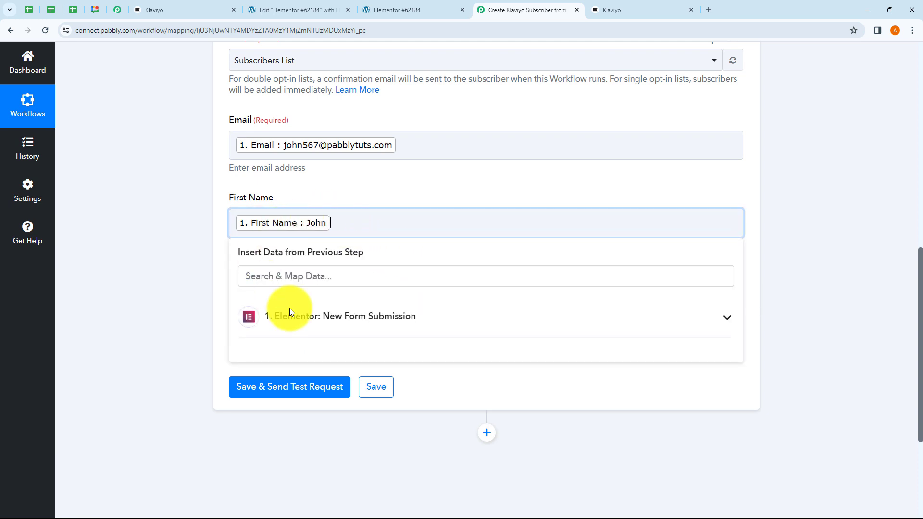
{"action": "left_click", "coordinate": [321, 333]}
{"action": "scroll", "coordinate": [348, 404], "scroll_direction": "down", "scroll_amount": 2}
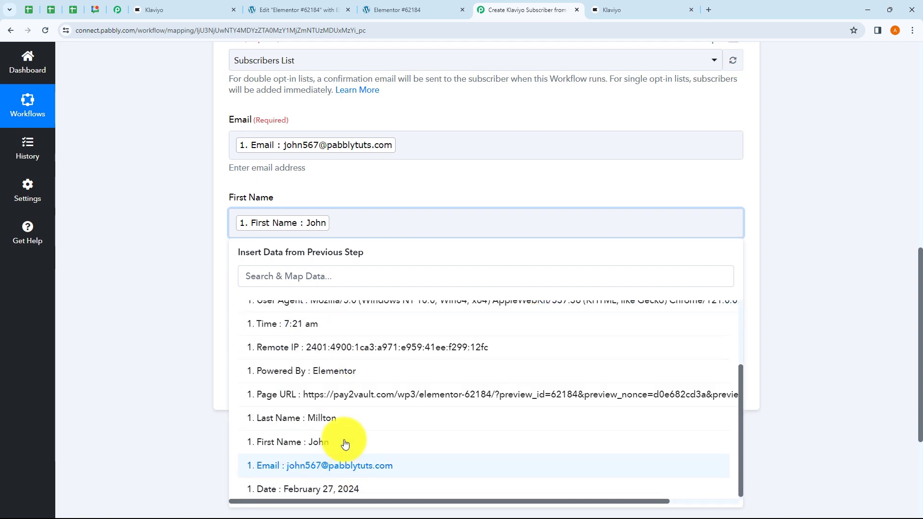
{"action": "left_click", "coordinate": [198, 240]}
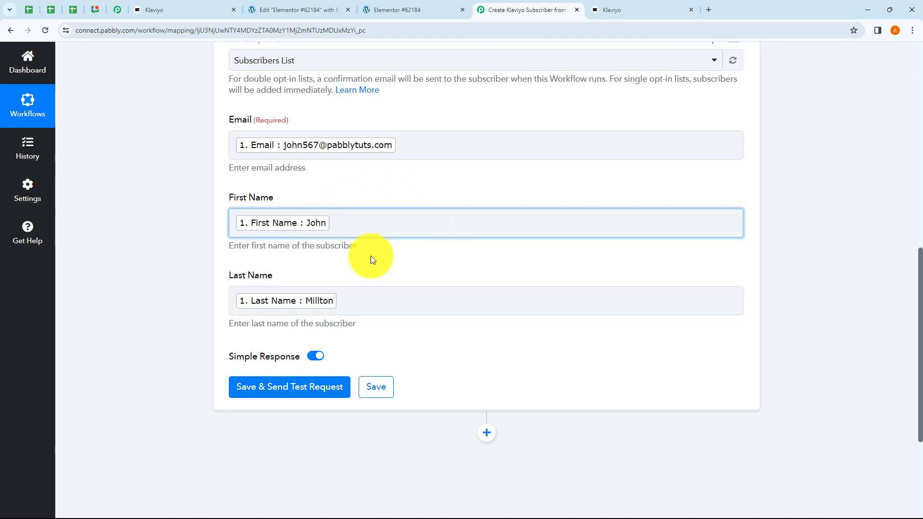
{"action": "scroll", "coordinate": [419, 232], "scroll_direction": "down", "scroll_amount": 1}
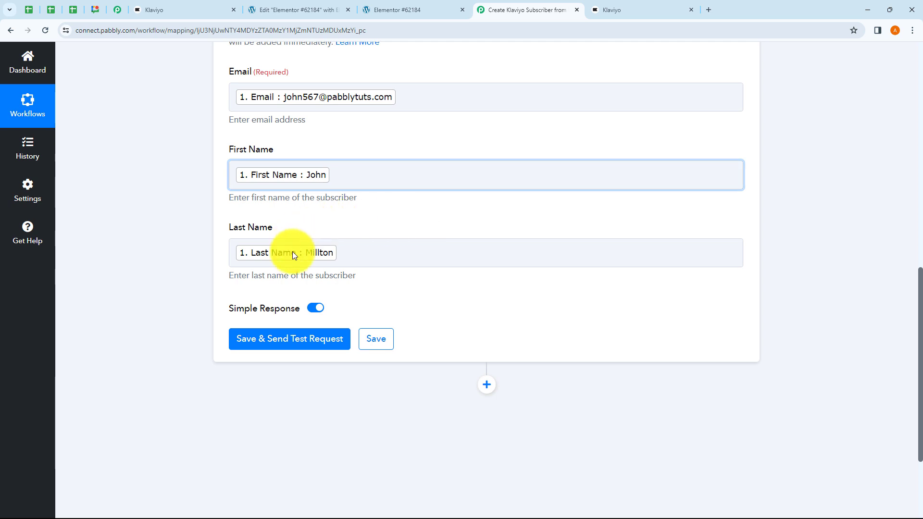
- Send a test request, inspect the returned subscriber data, then view Klaviyo's Subscribers List
{"action": "left_click", "coordinate": [305, 349]}
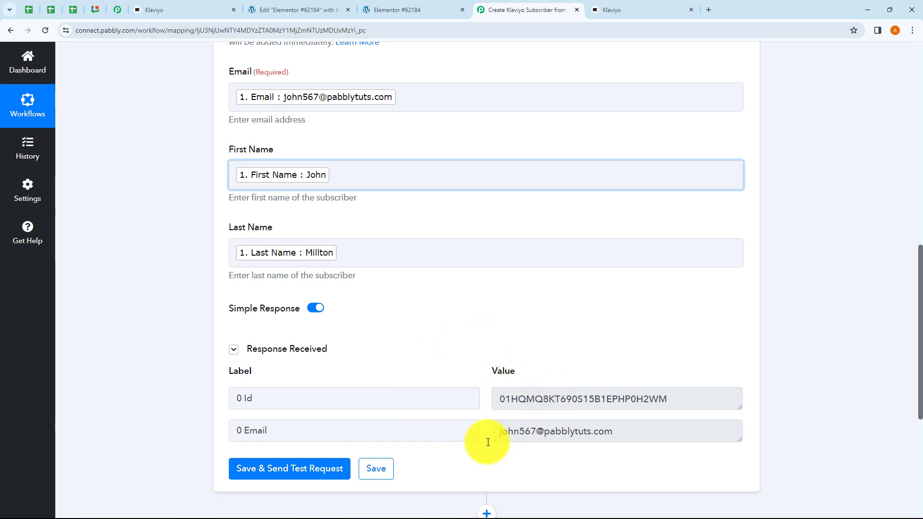
{"action": "left_click_drag", "start_coordinate": [505, 434], "coordinate": [556, 449]}
{"action": "left_click", "coordinate": [549, 454]}
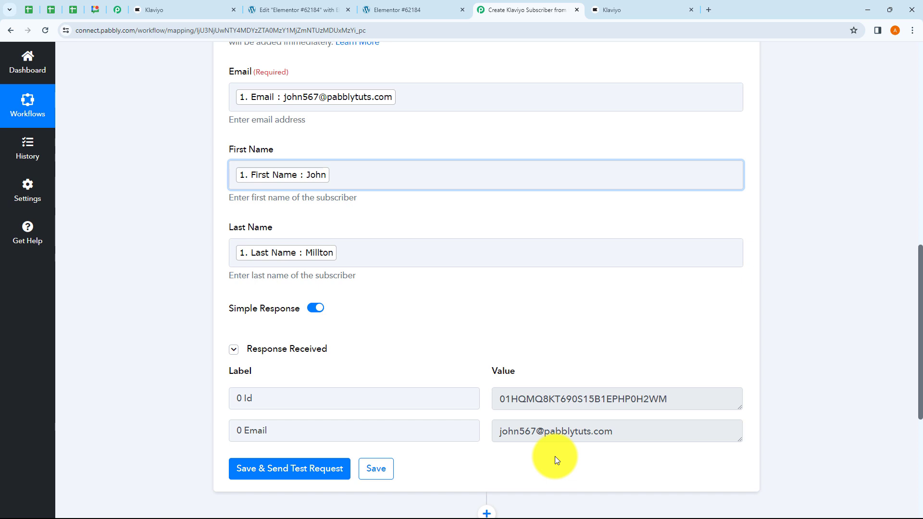
{"action": "left_click", "coordinate": [178, 12]}
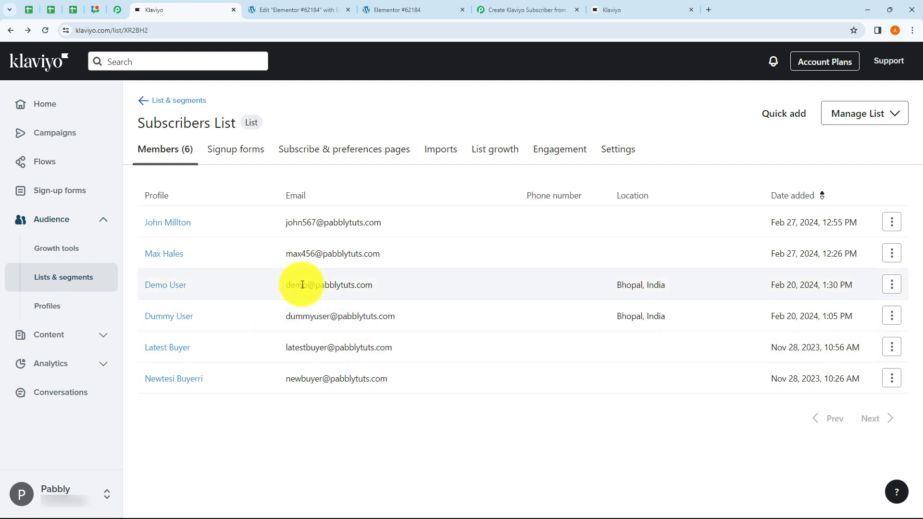
- Collapse the Klaviyo action step in Pabbly, then bring up the Elementor form preview
{"action": "left_click", "coordinate": [511, 11]}
{"action": "scroll", "coordinate": [557, 154], "scroll_direction": "up", "scroll_amount": 5}
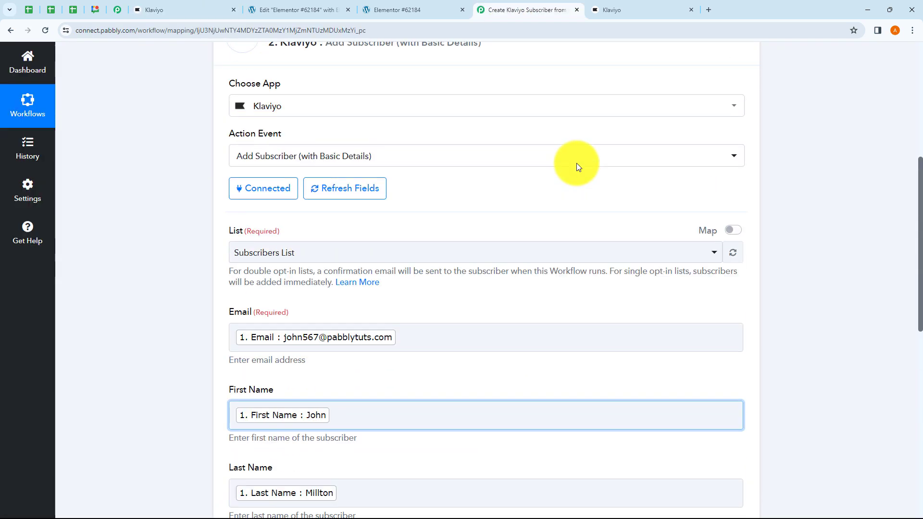
{"action": "scroll", "coordinate": [578, 167], "scroll_direction": "up", "scroll_amount": 6}
{"action": "left_click", "coordinate": [532, 333]}
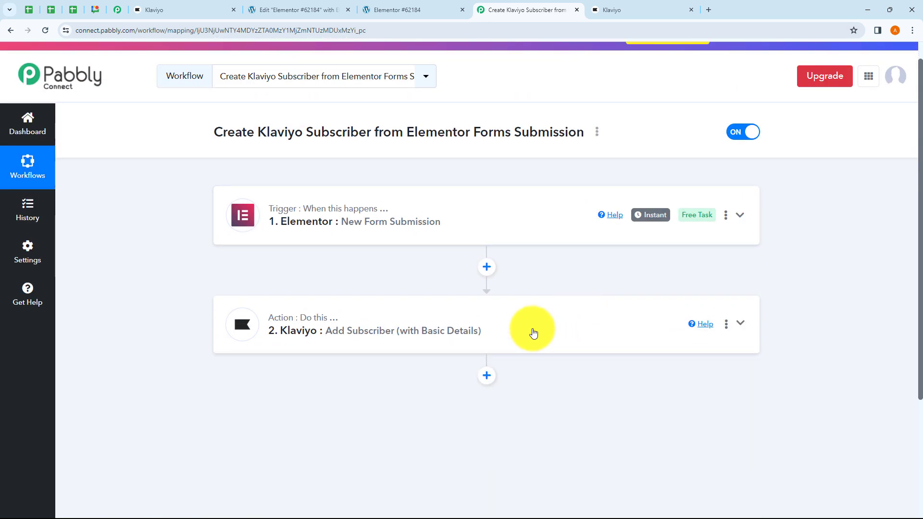
{"action": "scroll", "coordinate": [529, 332], "scroll_direction": "up", "scroll_amount": 1}
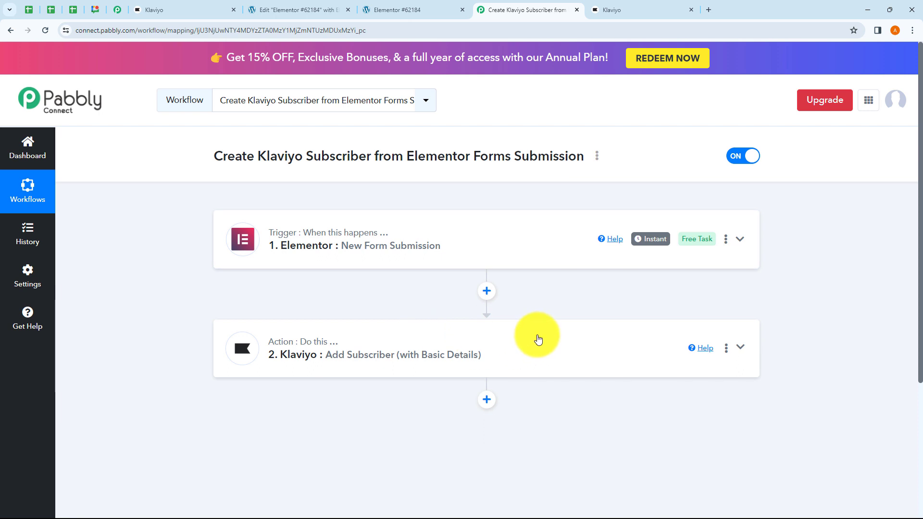
{"action": "left_click", "coordinate": [403, 9]}
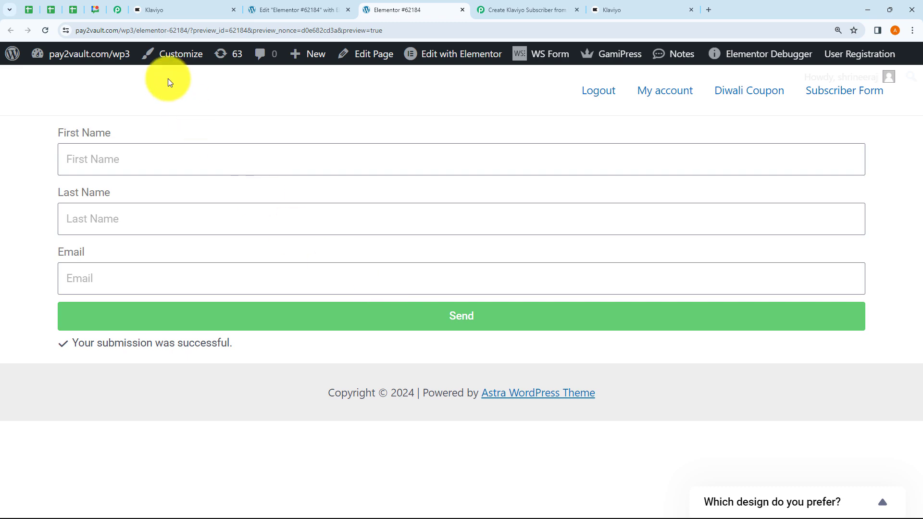
- Reload the form and fill in First Name 'Test', Last Name 'Demo' and a test email
{"action": "left_click", "coordinate": [178, 6]}
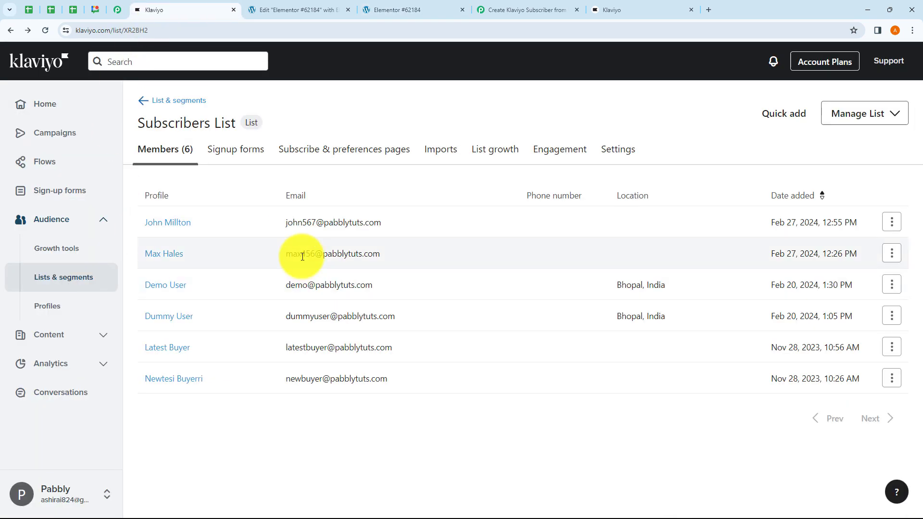
{"action": "left_click", "coordinate": [413, 9]}
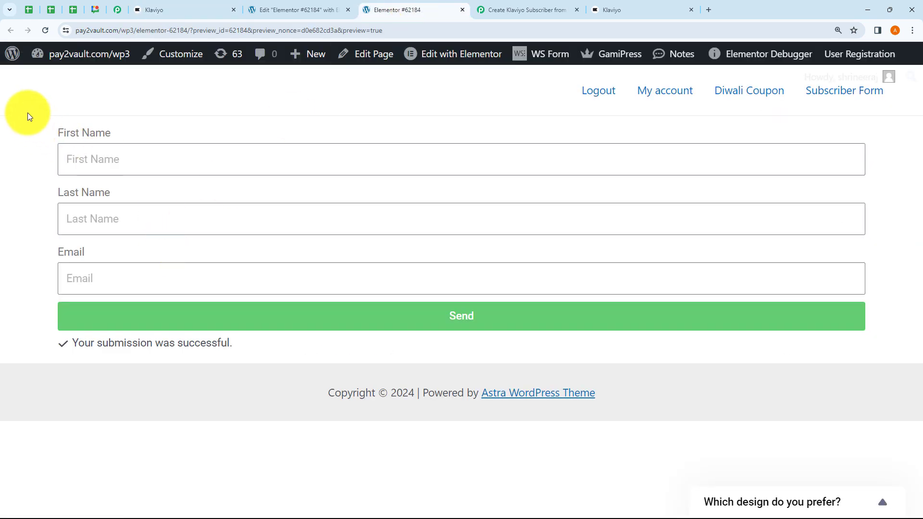
{"action": "left_click", "coordinate": [50, 34]}
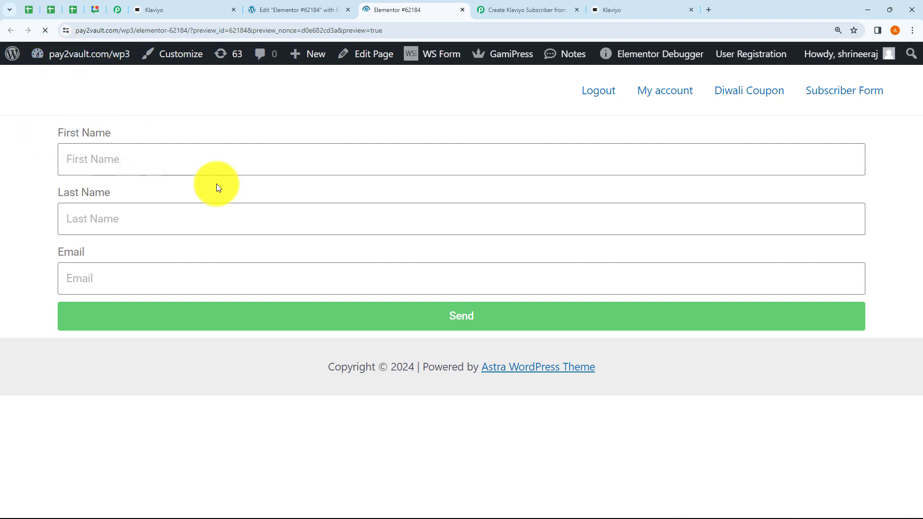
{"action": "left_click", "coordinate": [150, 161]}
{"action": "type", "text": "Test"}
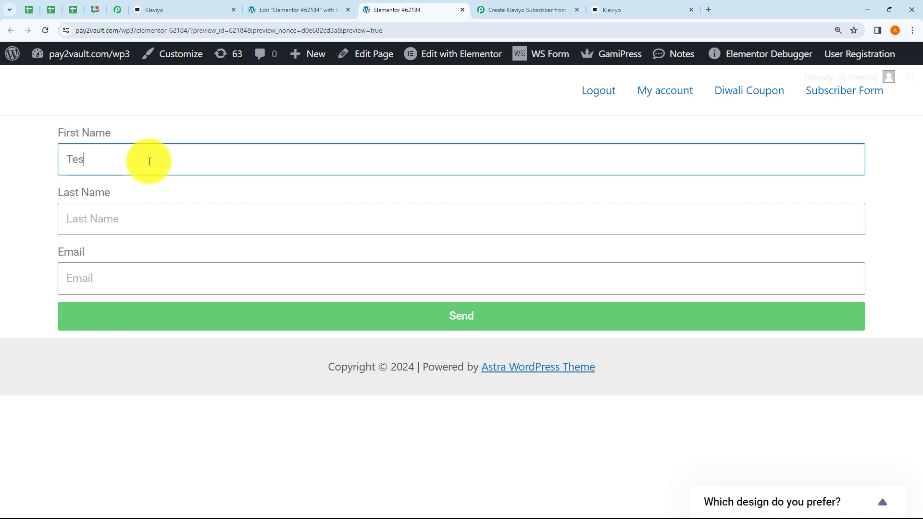
{"action": "left_click", "coordinate": [108, 221]}
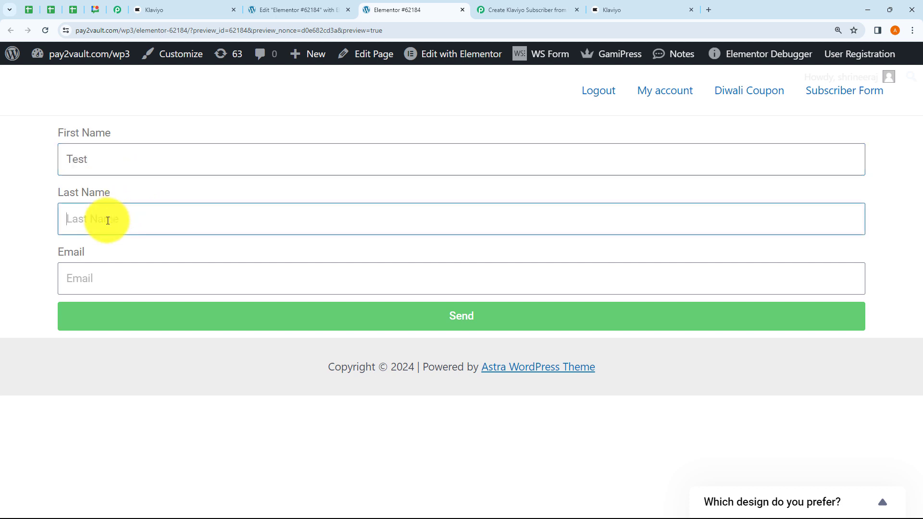
{"action": "type", "text": "Demo"}
{"action": "left_click", "coordinate": [104, 287]}
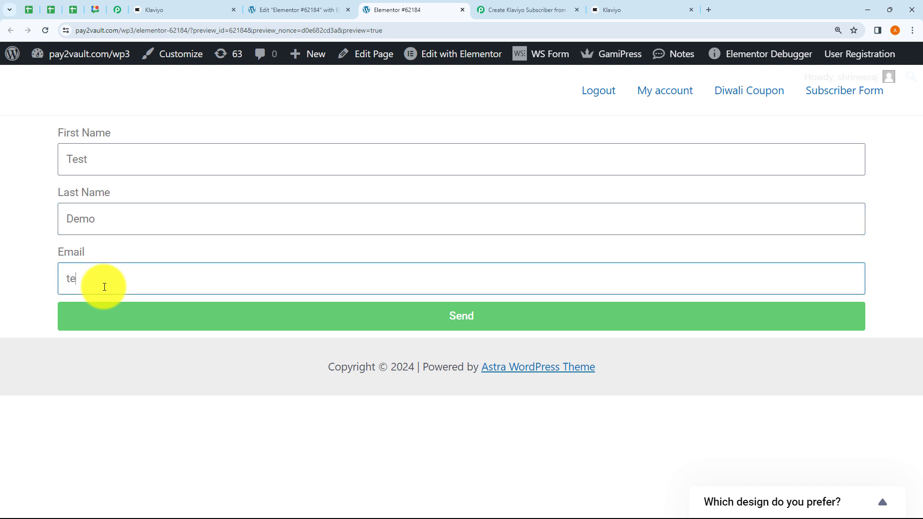
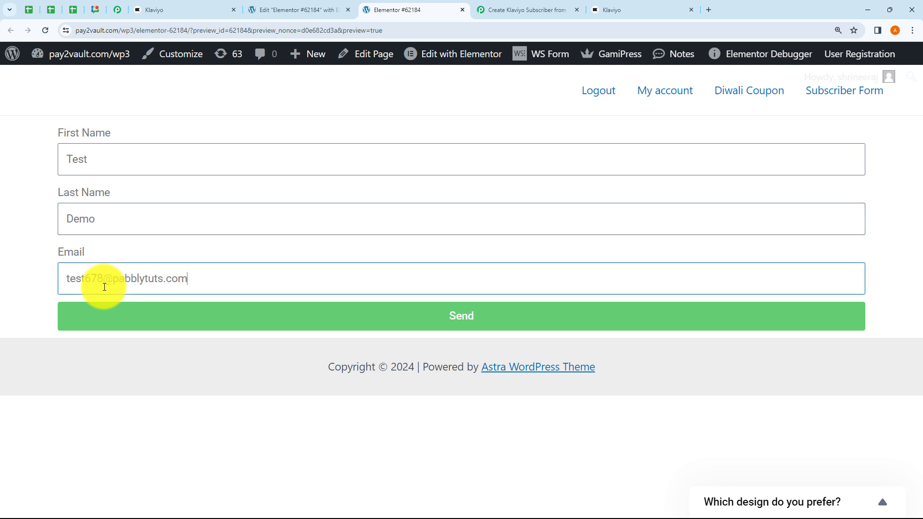
- Submit the form and confirm Klaviyo's Subscribers List now has 7 members
{"action": "left_click", "coordinate": [255, 331]}
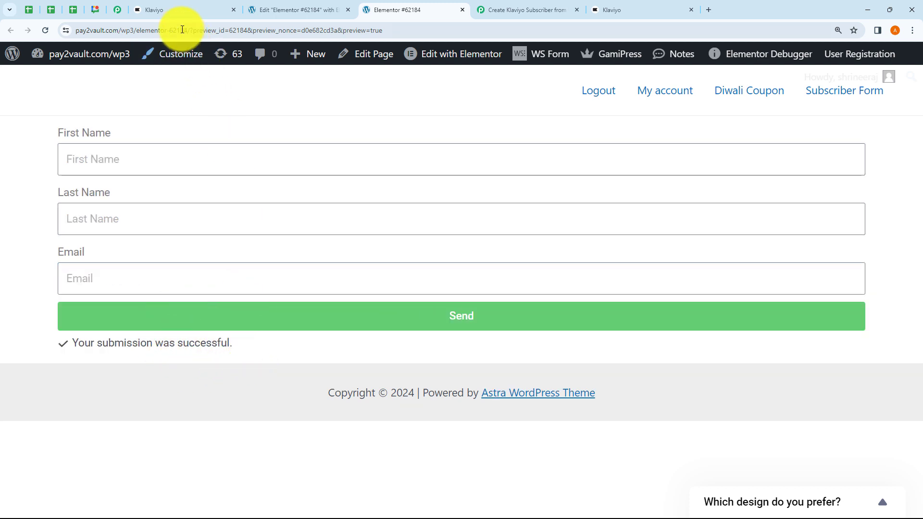
{"action": "left_click", "coordinate": [175, 11]}
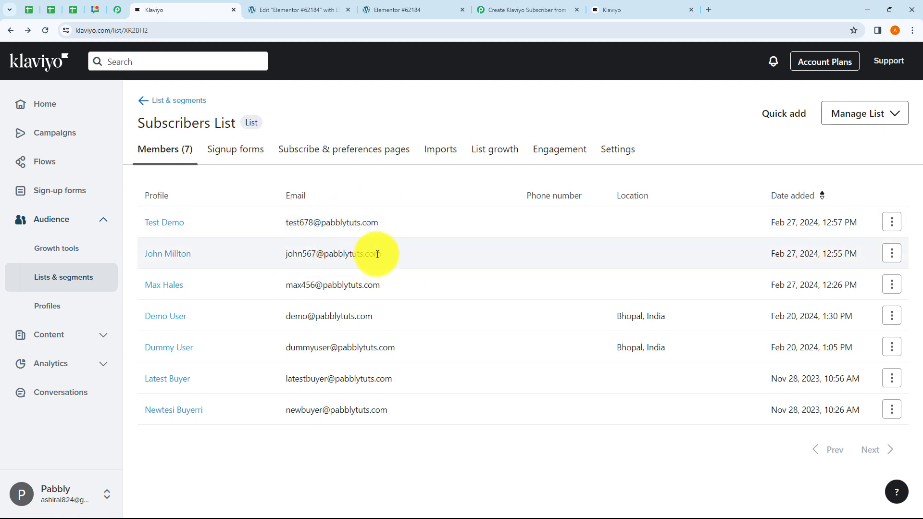
{"action": "left_click", "coordinate": [542, 9]}
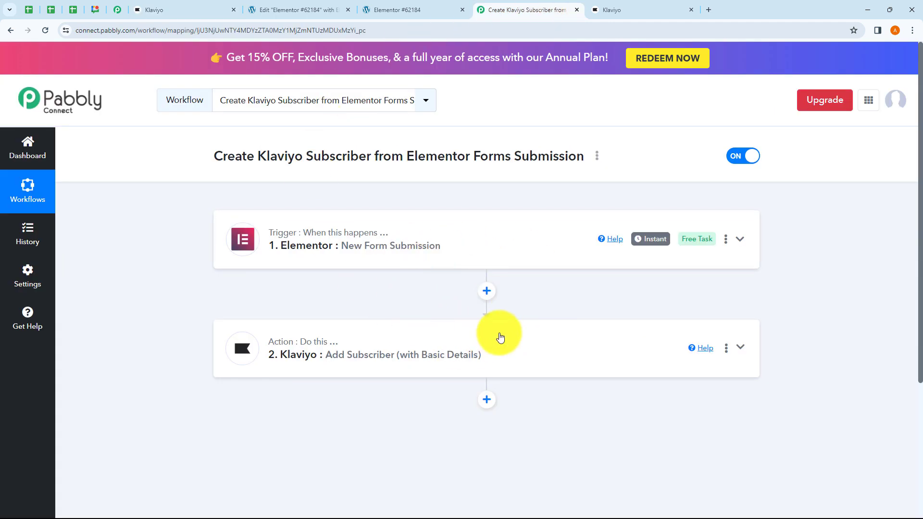
{"action": "left_click", "coordinate": [596, 156]}
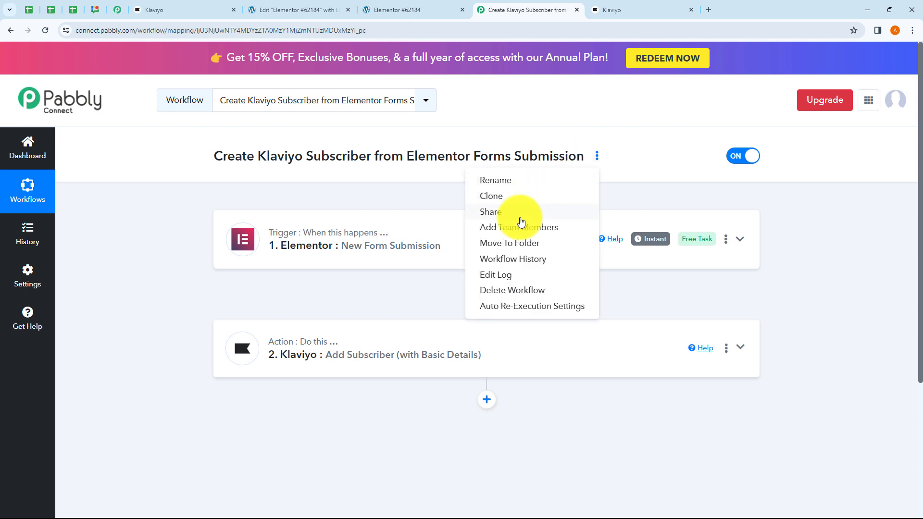
{"action": "left_click", "coordinate": [521, 222]}
{"action": "left_click_drag", "start_coordinate": [318, 287], "coordinate": [580, 277]}
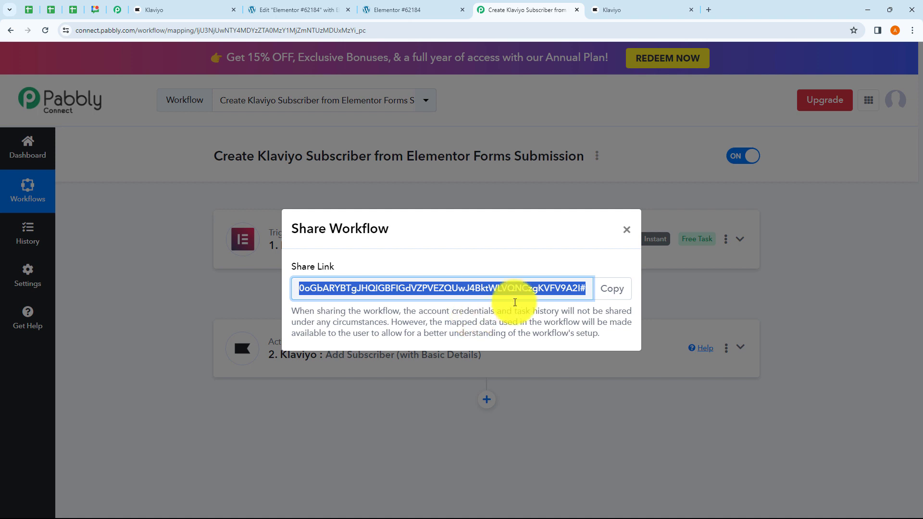
{"action": "left_click", "coordinate": [626, 230]}
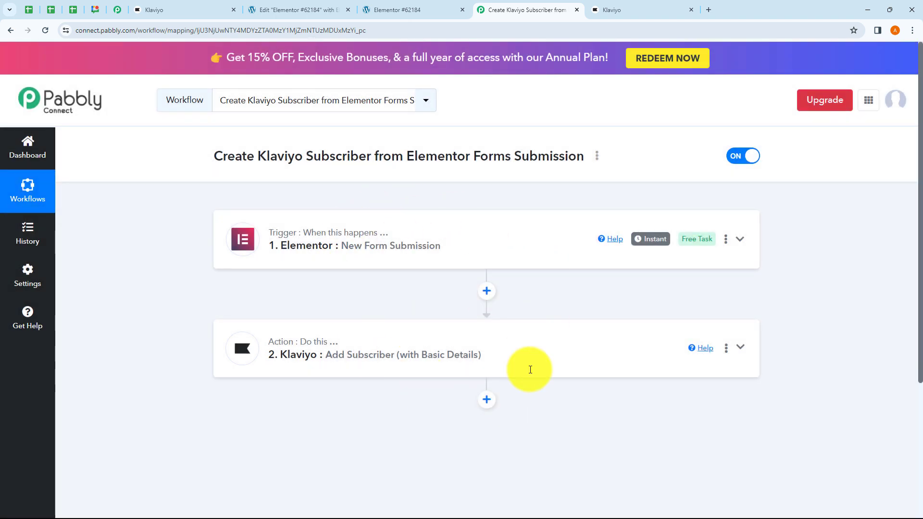